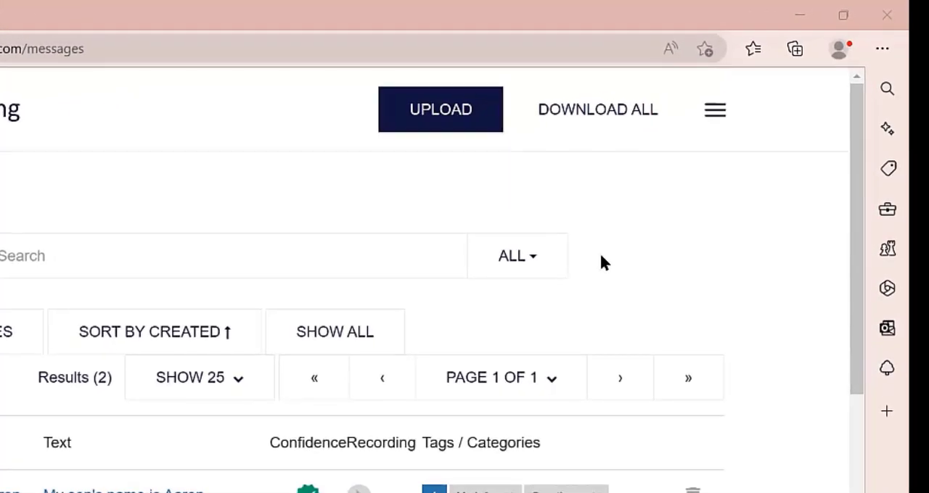
{"action": "left_click", "coordinate": [438, 116]}
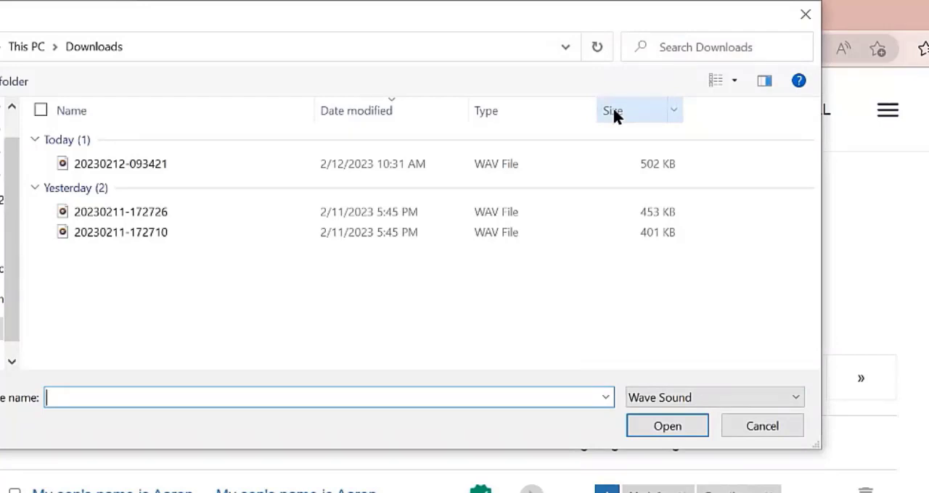
{"action": "left_click", "coordinate": [40, 110]}
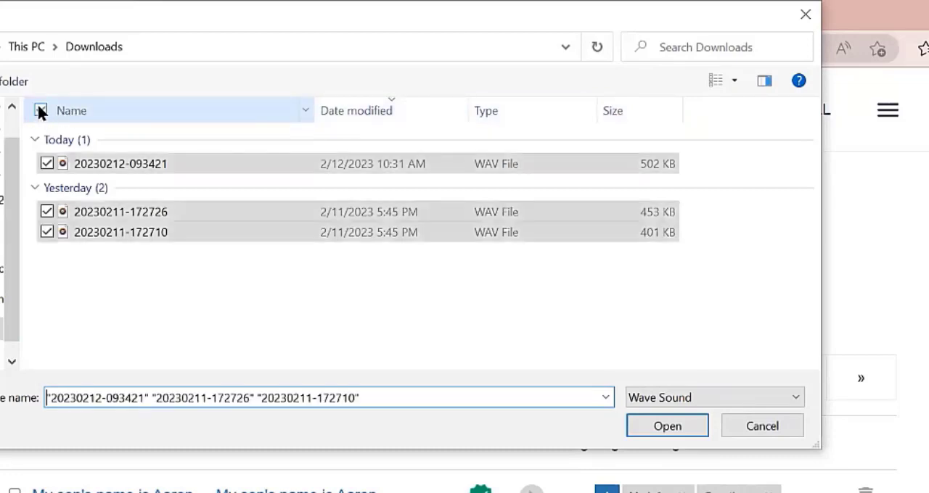
{"action": "left_click", "coordinate": [667, 427]}
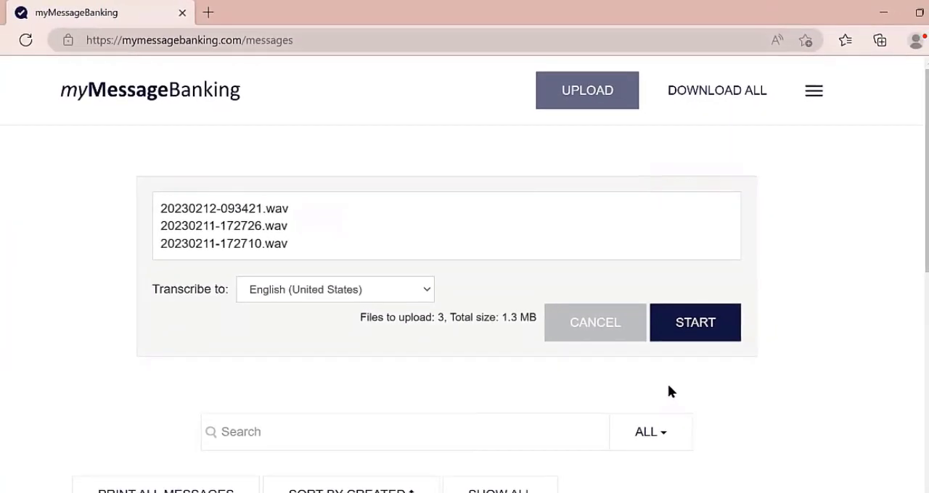
{"action": "left_click", "coordinate": [712, 333]}
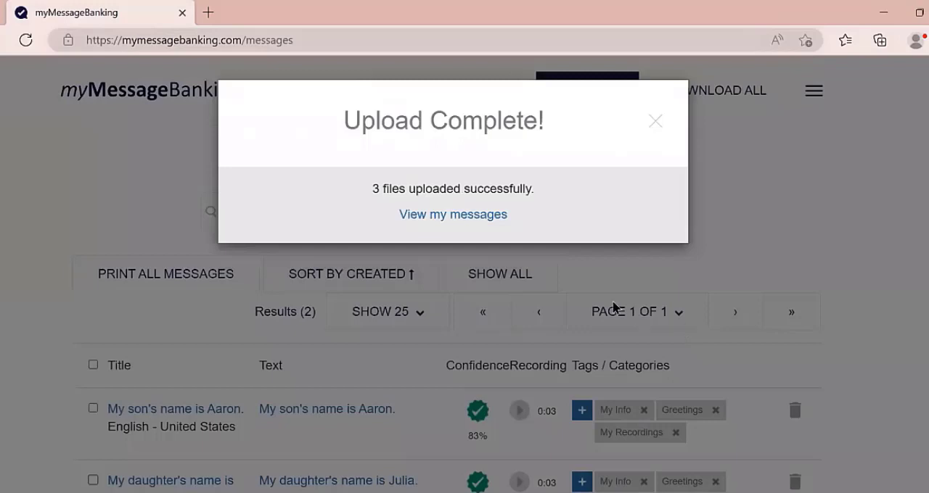
{"action": "left_click", "coordinate": [439, 215]}
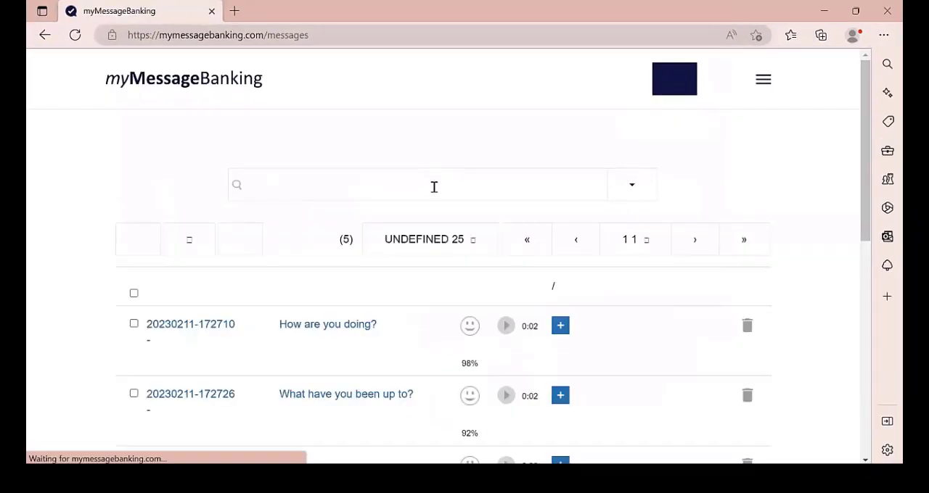
- Play the recordings "How are you doing?" and "What have you been up to?" to check their transcribed texts, leaving the texts unedited
{"action": "scroll", "coordinate": [398, 242], "scroll_direction": "down", "scroll_amount": 2}
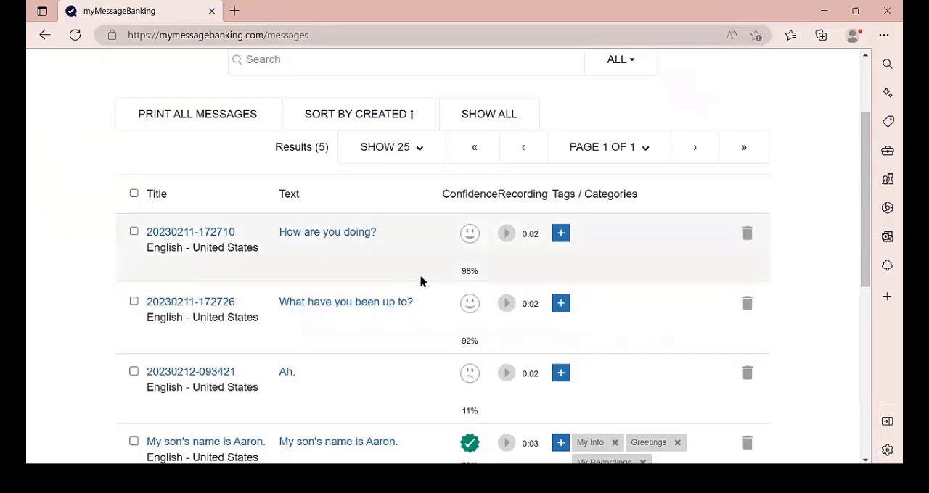
{"action": "left_click", "coordinate": [508, 235]}
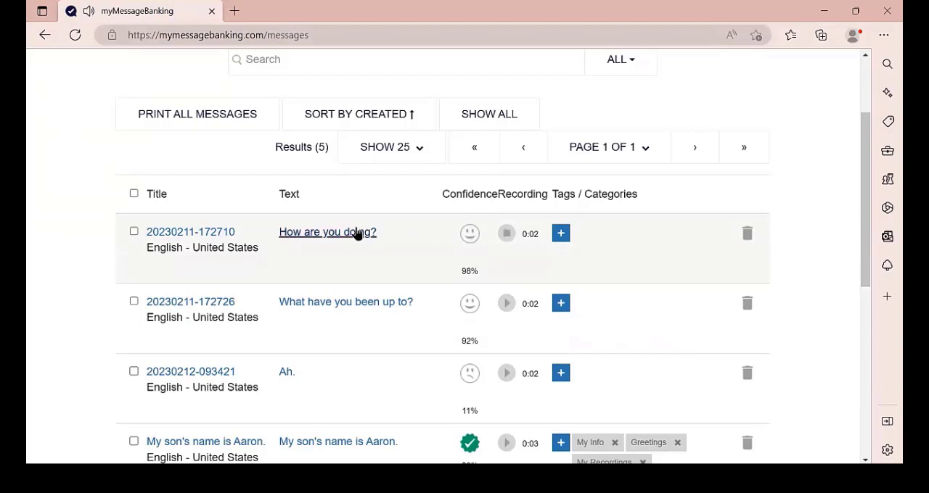
{"action": "left_click", "coordinate": [507, 306]}
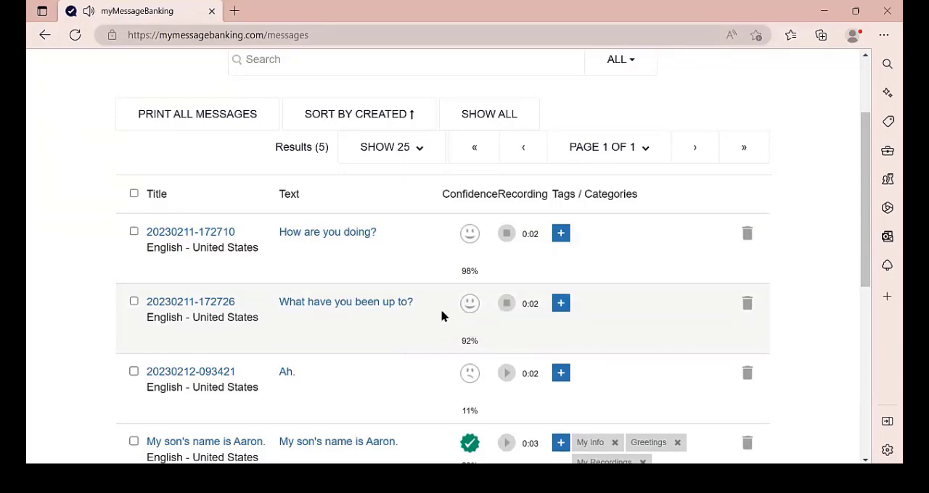
{"action": "scroll", "coordinate": [441, 315], "scroll_direction": "down", "scroll_amount": 1}
{"action": "scroll", "coordinate": [441, 312], "scroll_direction": "down", "scroll_amount": 1}
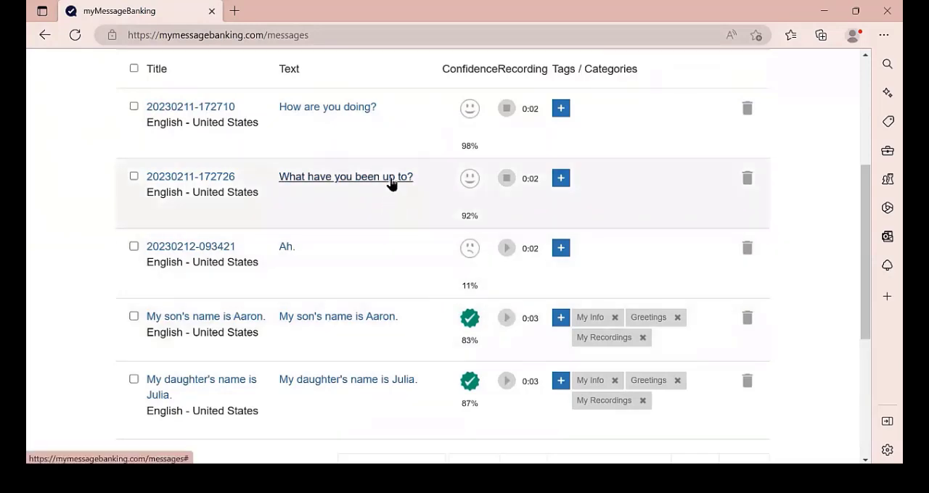
{"action": "left_click", "coordinate": [390, 184]}
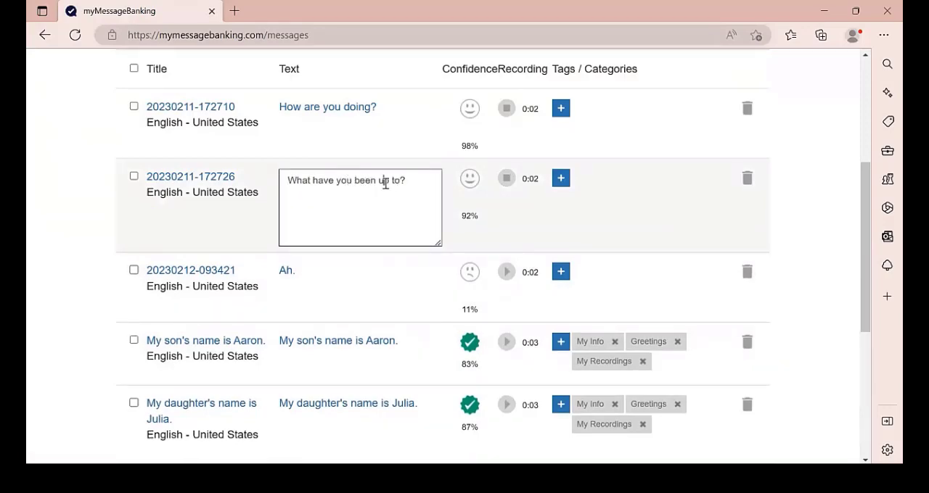
{"action": "left_click", "coordinate": [613, 226]}
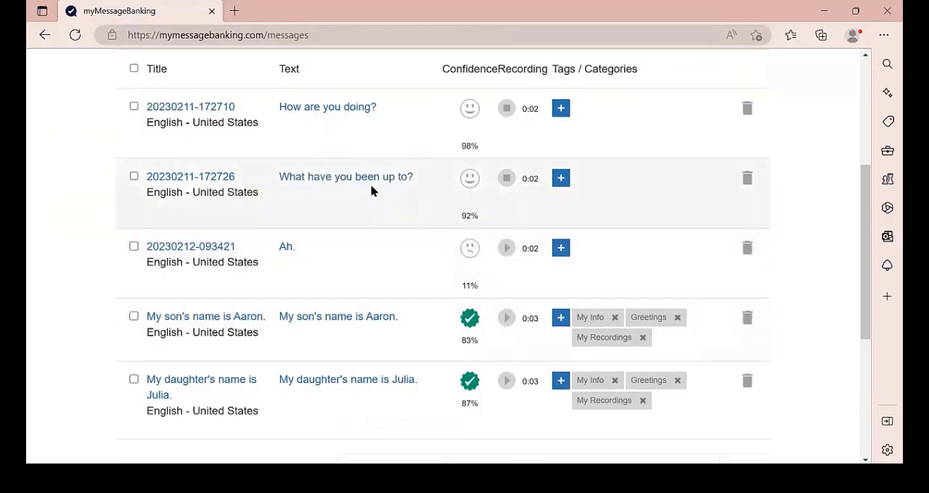
- Verify the transcriptions of the messages "How are you doing?" and "What have you been up to?"
{"action": "left_click", "coordinate": [466, 111]}
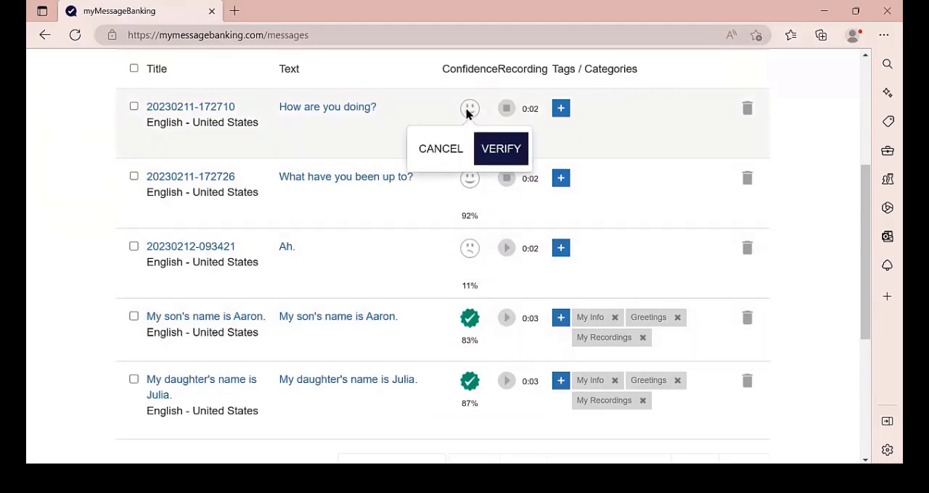
{"action": "left_click", "coordinate": [492, 149]}
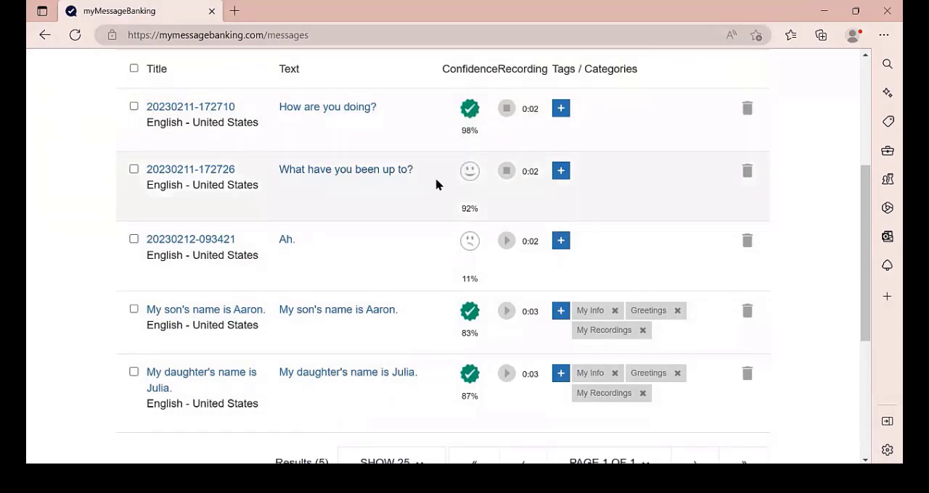
{"action": "left_click", "coordinate": [469, 172]}
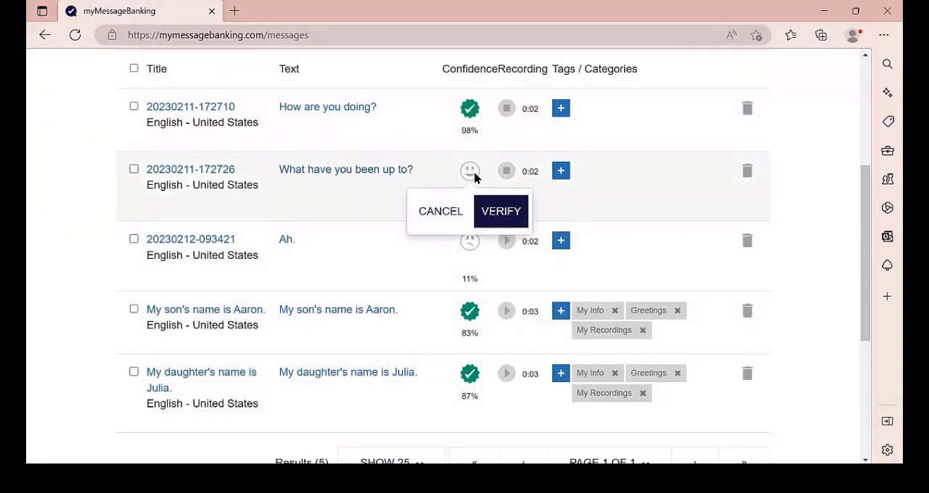
{"action": "left_click", "coordinate": [490, 207]}
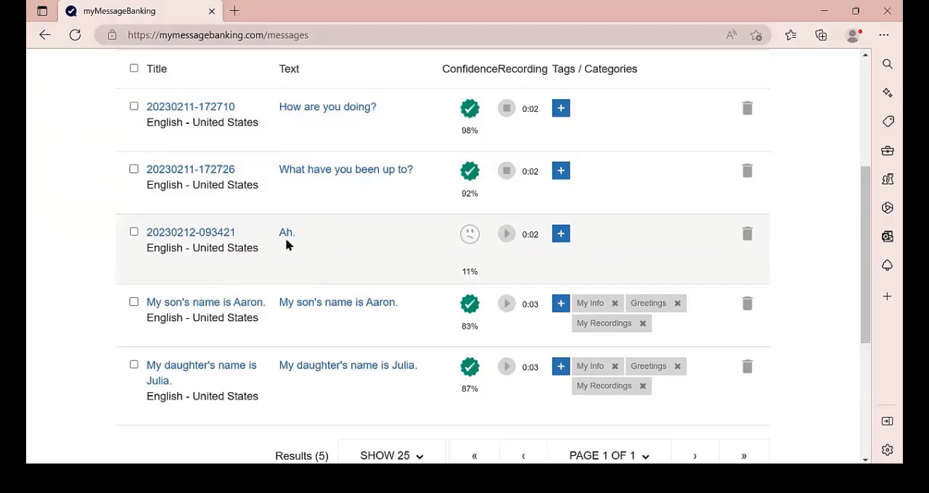
{"action": "left_click", "coordinate": [506, 233]}
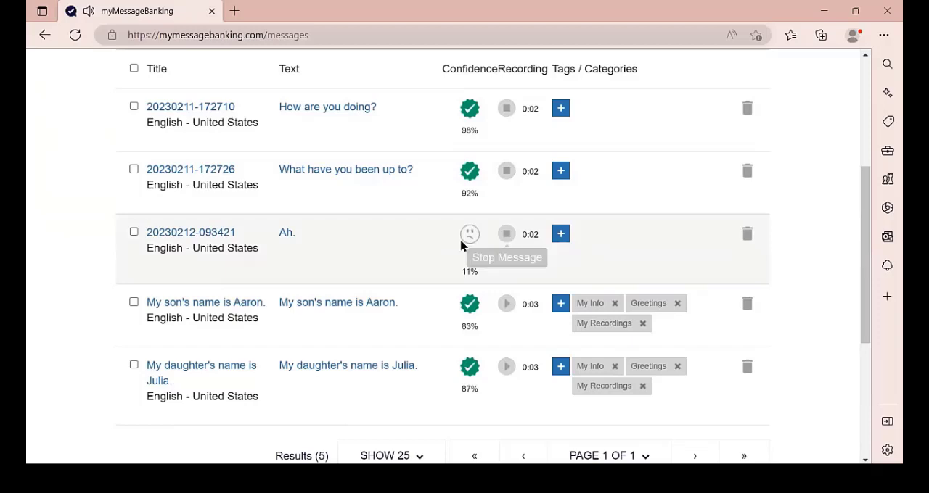
{"action": "left_click", "coordinate": [284, 236]}
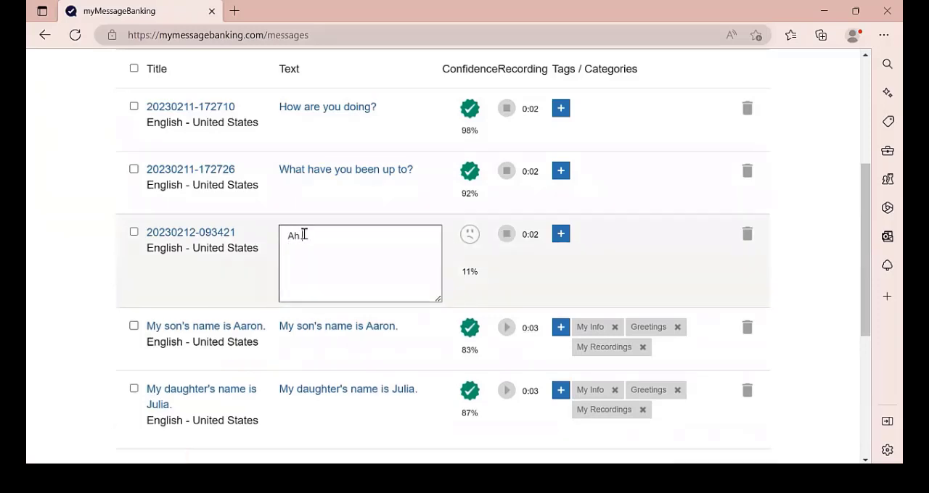
{"action": "left_click_drag", "start_coordinate": [302, 235], "coordinate": [286, 236]}
{"action": "type", "text": "Sigh#"}
{"action": "left_click", "coordinate": [670, 276]}
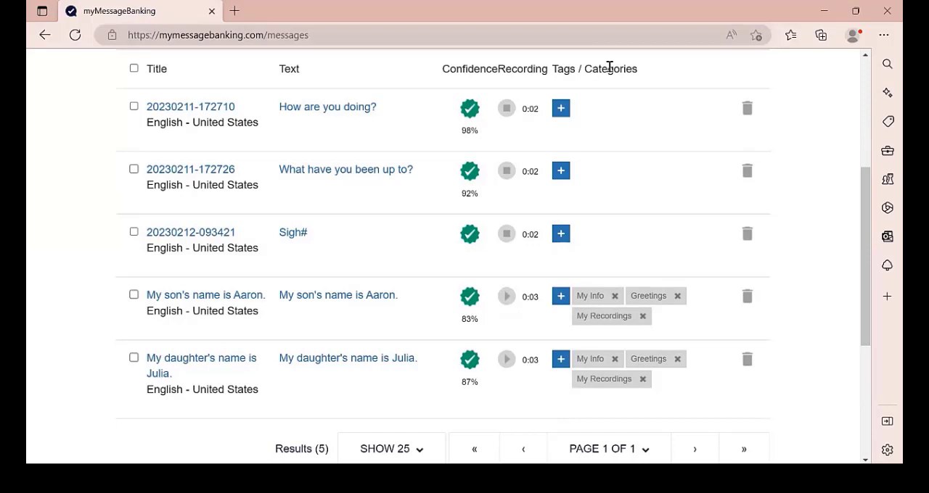
- Enter the tag "Greetings" for the "How are you doing?" message and copy the tag text
{"action": "left_click", "coordinate": [560, 109]}
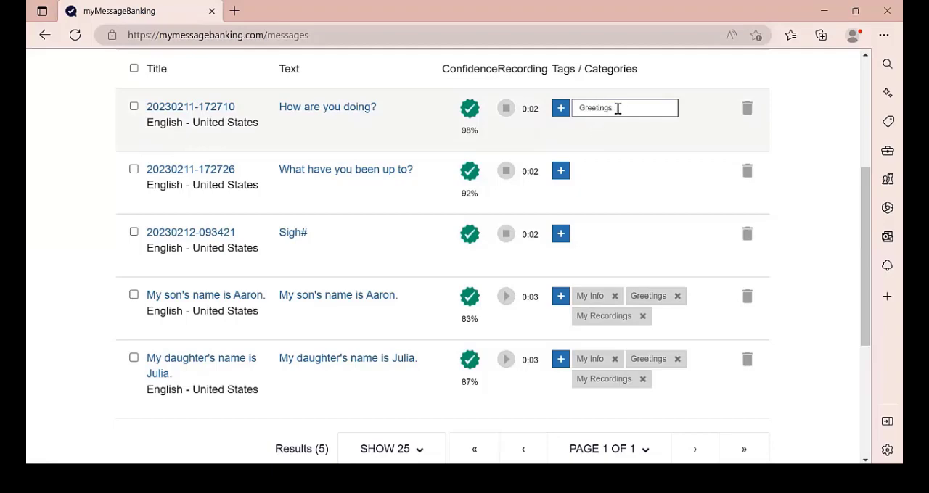
{"action": "left_click_drag", "start_coordinate": [609, 108], "coordinate": [578, 107]}
{"action": "right_click", "coordinate": [585, 112]}
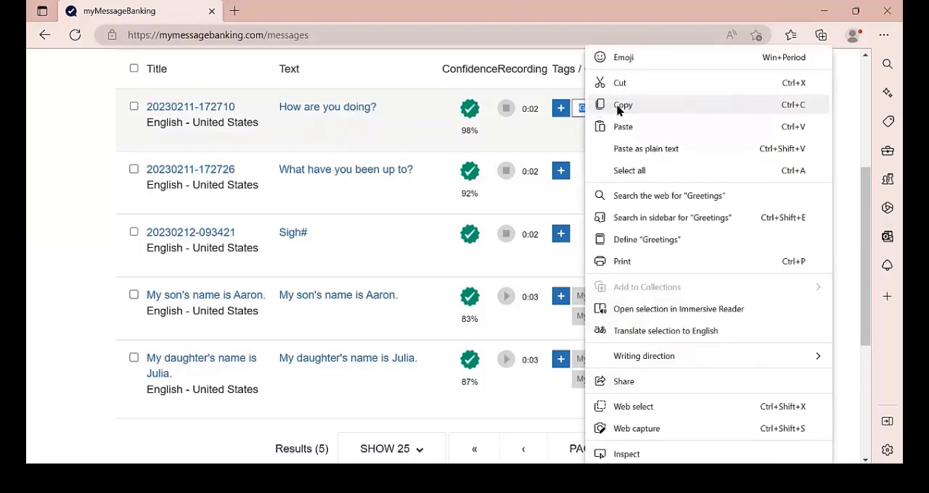
{"action": "left_click", "coordinate": [618, 107]}
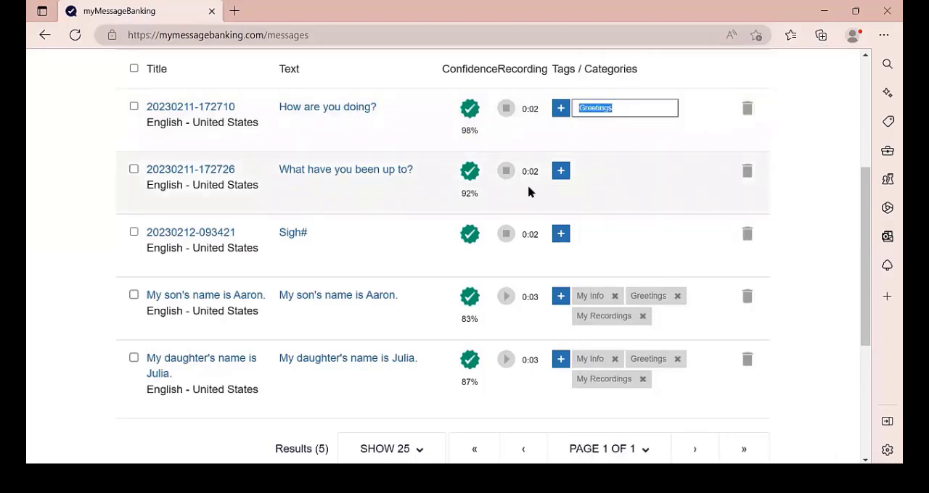
- Paste the "Greetings" tag onto the "What have you been up to?" message and retry saving the "How are you doing?" message
{"action": "left_click", "coordinate": [558, 171]}
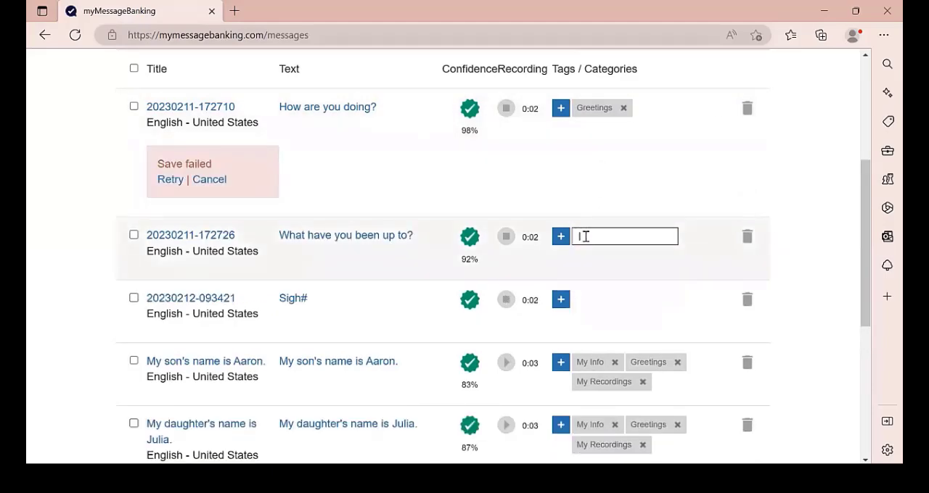
{"action": "right_click", "coordinate": [583, 236]}
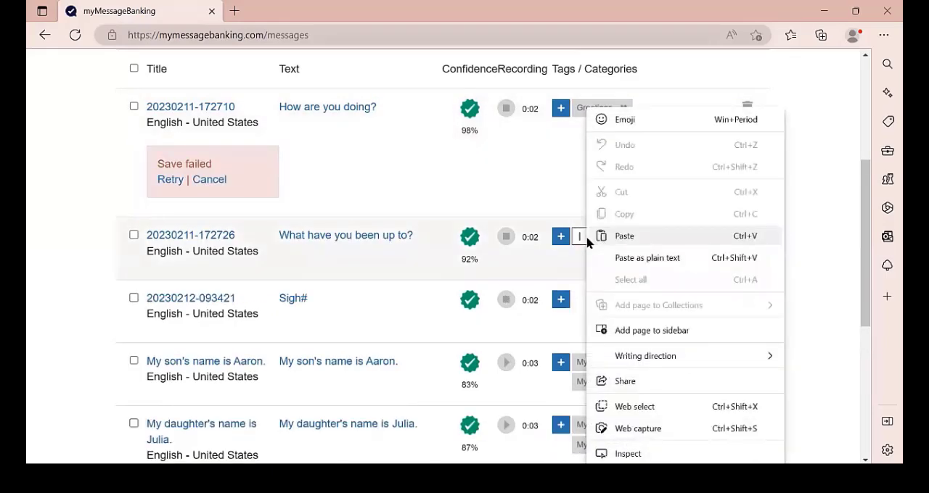
{"action": "left_click", "coordinate": [624, 236]}
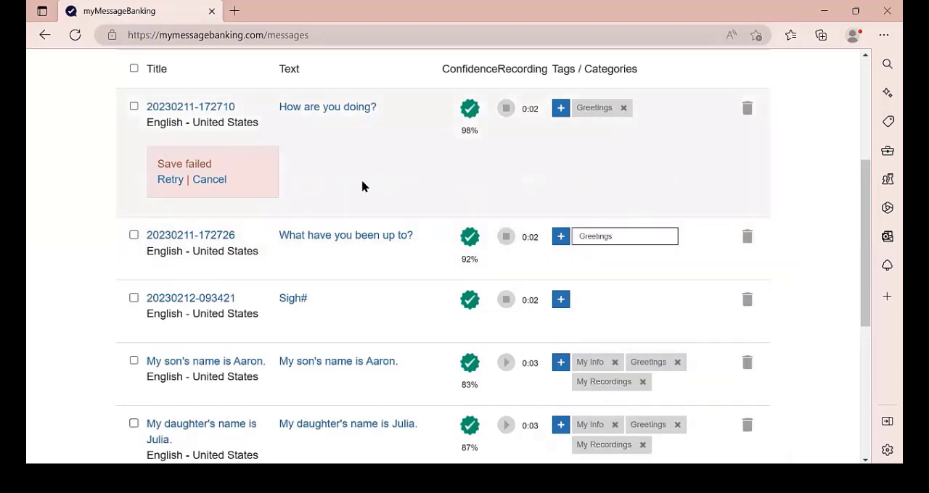
{"action": "left_click", "coordinate": [172, 186]}
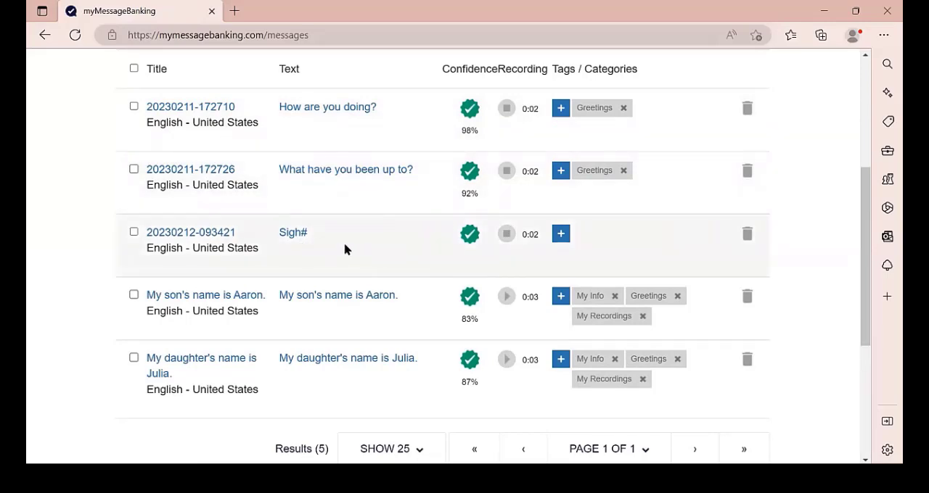
- Add the tag "Sound" to the "Sigh#" message
{"action": "left_click", "coordinate": [561, 235]}
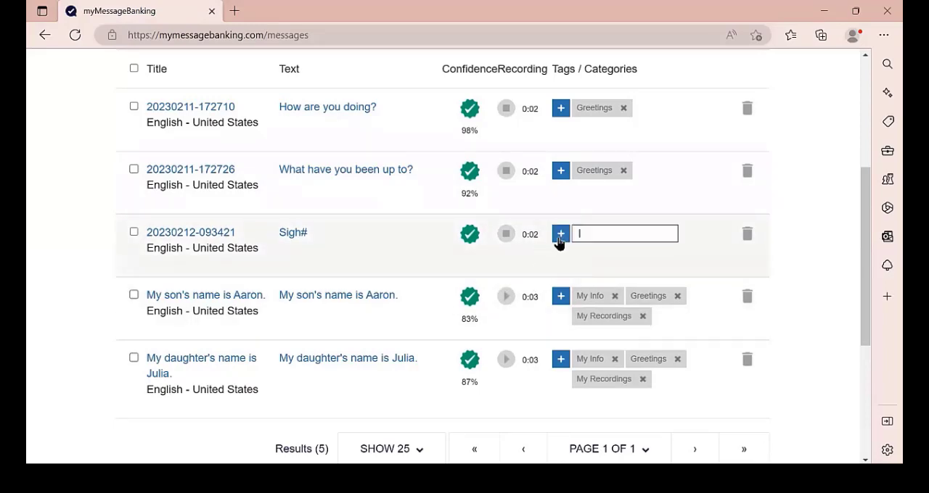
{"action": "type", "text": "Sound"}
{"action": "key", "text": "Return"}
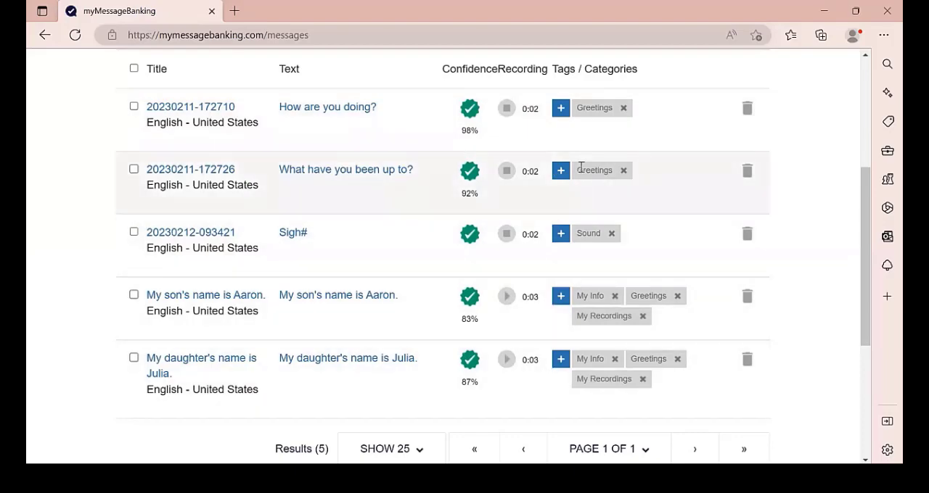
- Enter "My Recordings" as an additional tag for the "How are you doing?" message and copy the tag text
{"action": "left_click", "coordinate": [560, 114]}
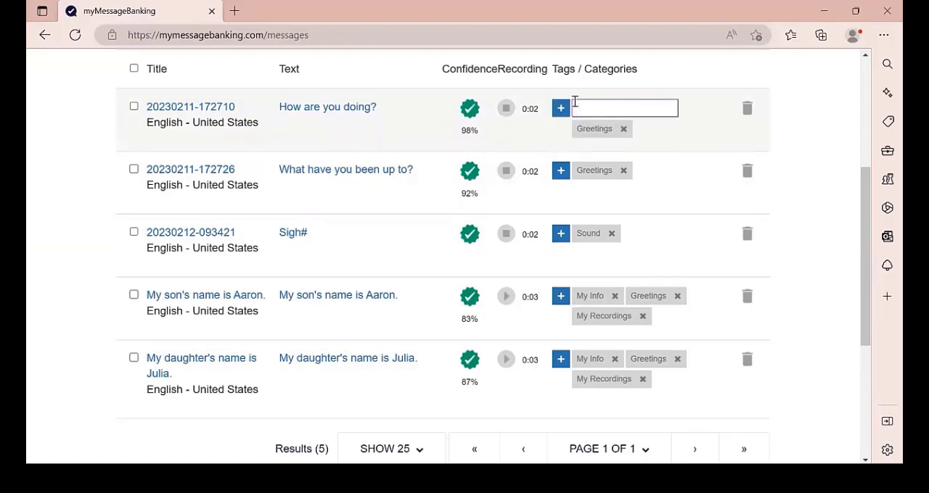
{"action": "type", "text": "My Recordings"}
{"action": "left_click_drag", "start_coordinate": [629, 108], "coordinate": [573, 109]}
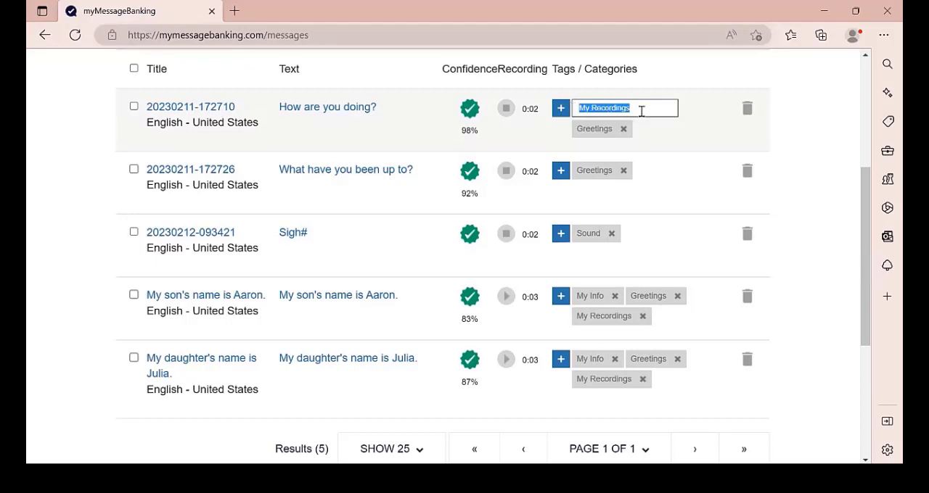
{"action": "key", "text": "ctrl+c"}
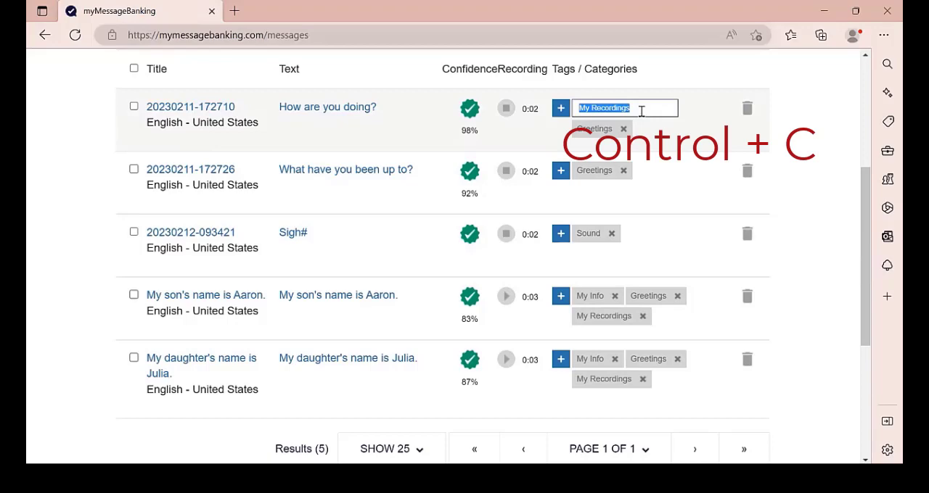
- Paste the "My Recordings" tag onto the "What have you been up to?" and "Sigh#" messages, and retry saving the former
{"action": "left_click", "coordinate": [560, 172]}
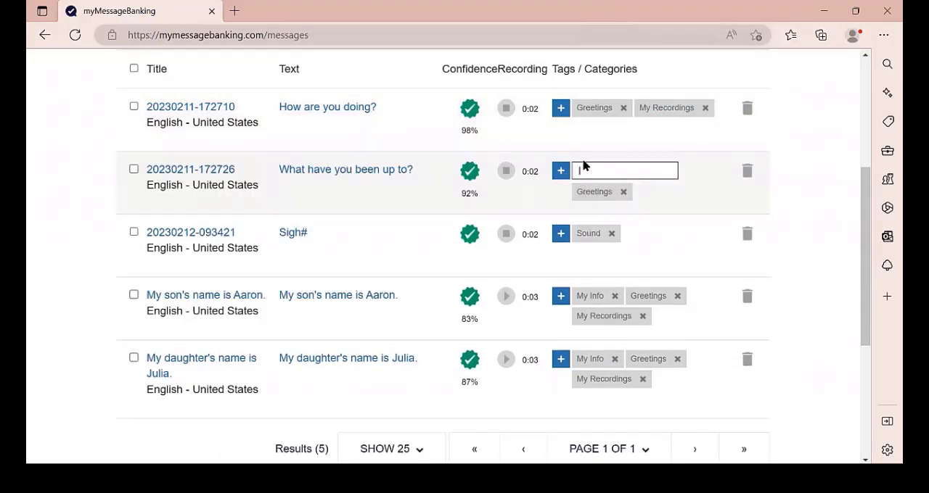
{"action": "key", "text": "ctrl+v"}
{"action": "left_click", "coordinate": [559, 234]}
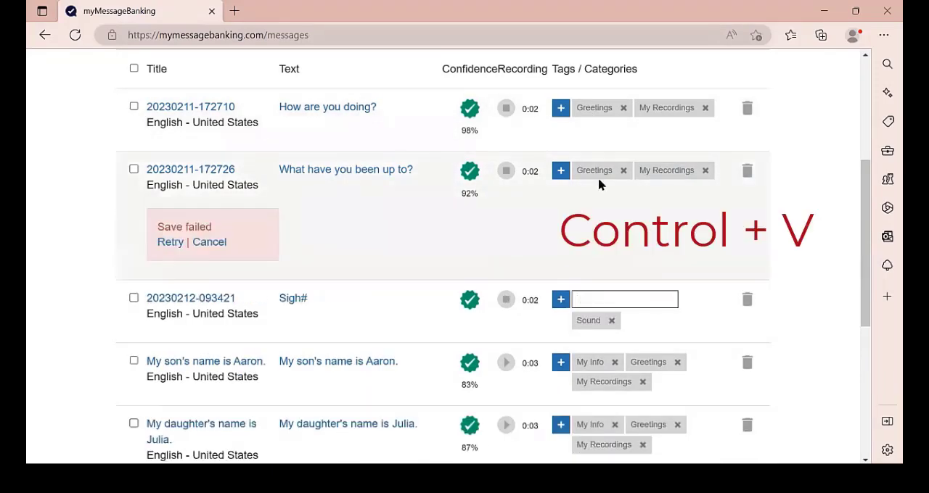
{"action": "key", "text": "ctrl+v"}
{"action": "left_click", "coordinate": [172, 243]}
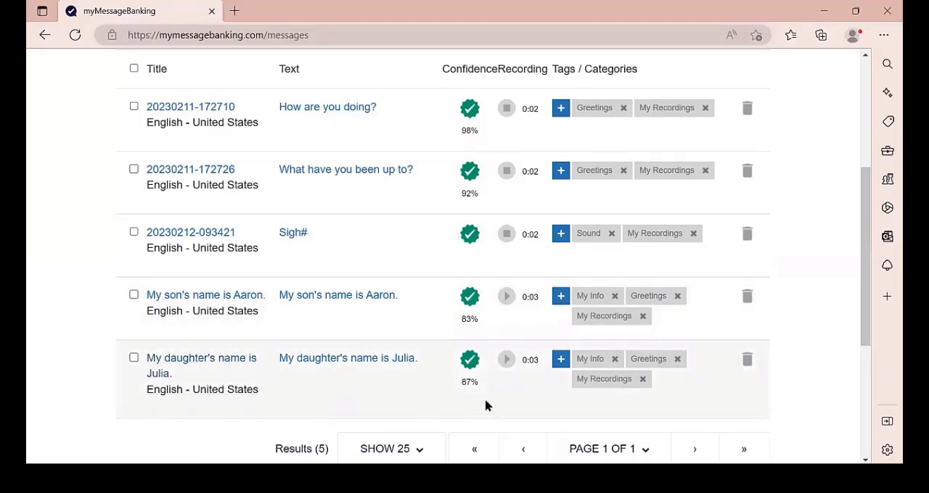
- Add the daughter's first name as a tag to the message about the daughter's name
{"action": "left_click", "coordinate": [559, 362]}
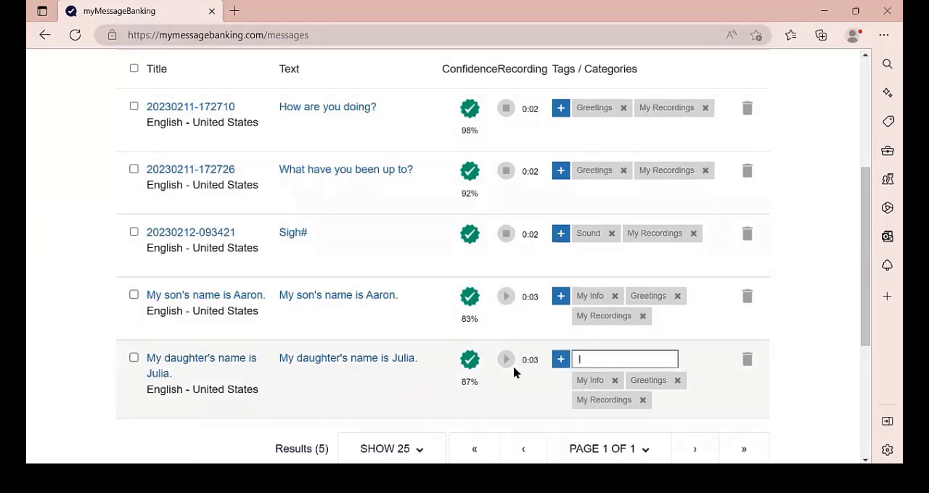
{"action": "type", "text": "Julia"}
{"action": "key", "text": "Return"}
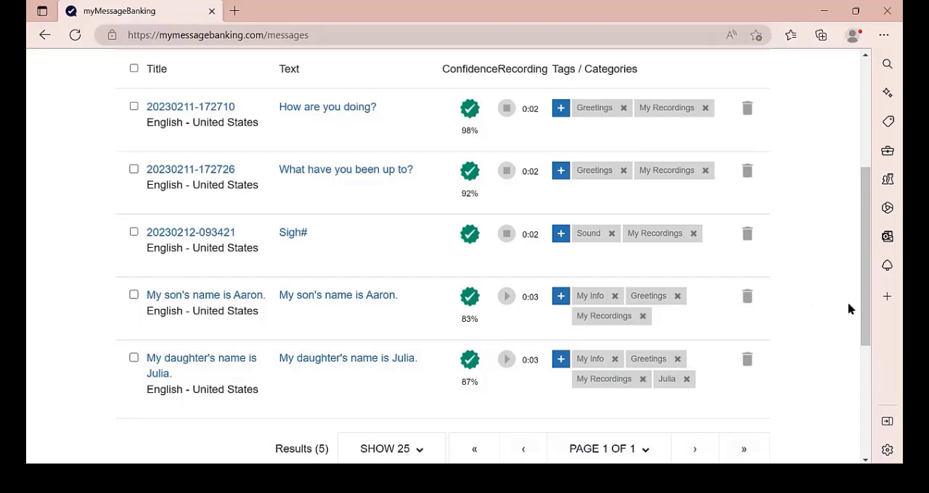
- Replace the titles of all messages in the list with their transcribed text
{"action": "scroll", "coordinate": [870, 303], "scroll_direction": "up", "scroll_amount": 2}
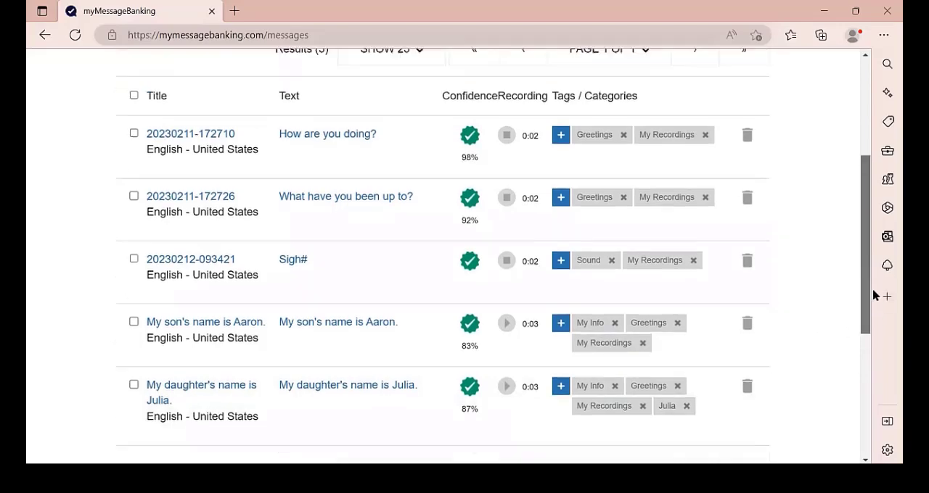
{"action": "scroll", "coordinate": [874, 296], "scroll_direction": "up", "scroll_amount": 3}
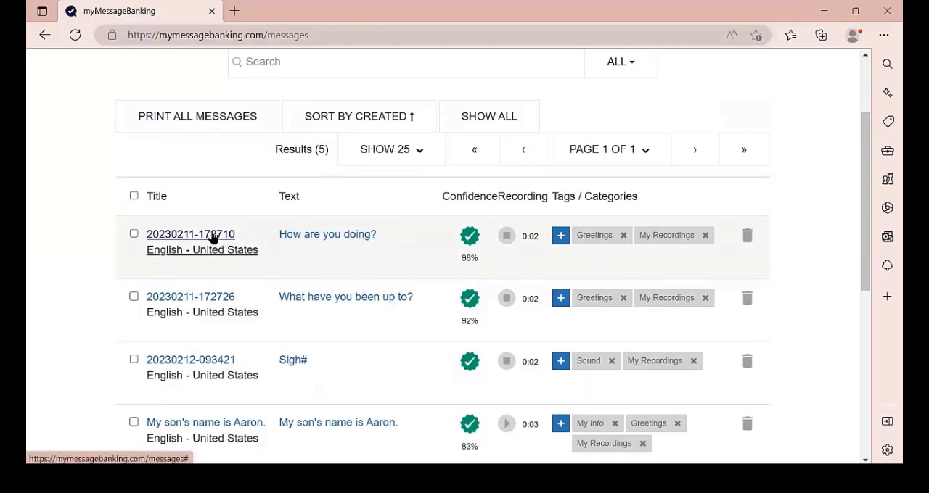
{"action": "left_click", "coordinate": [134, 197]}
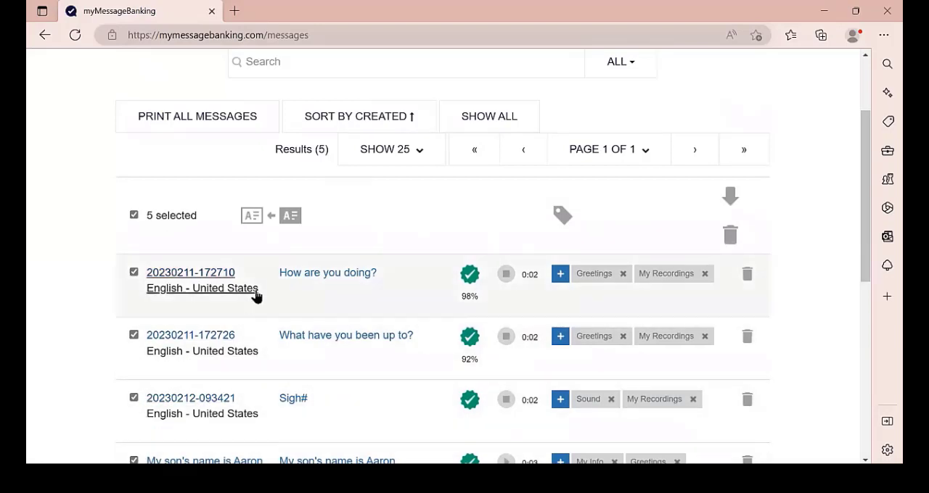
{"action": "left_click", "coordinate": [265, 215]}
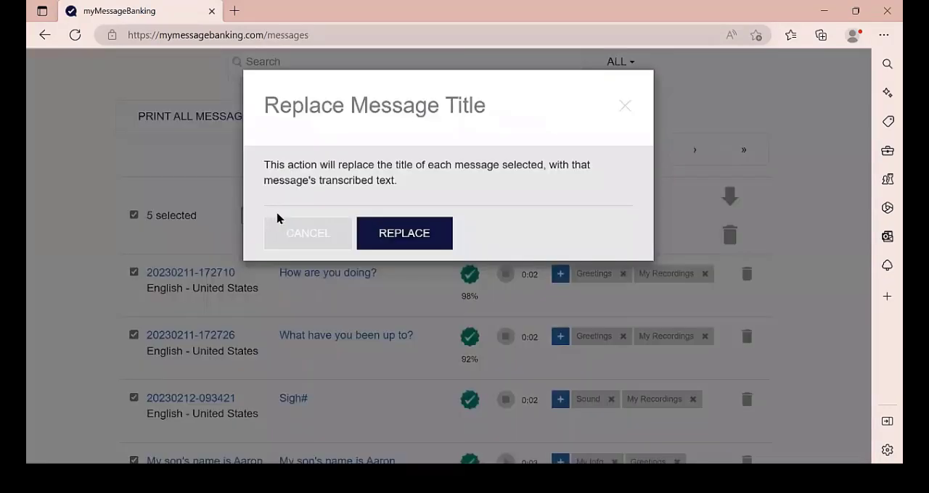
{"action": "left_click", "coordinate": [401, 232]}
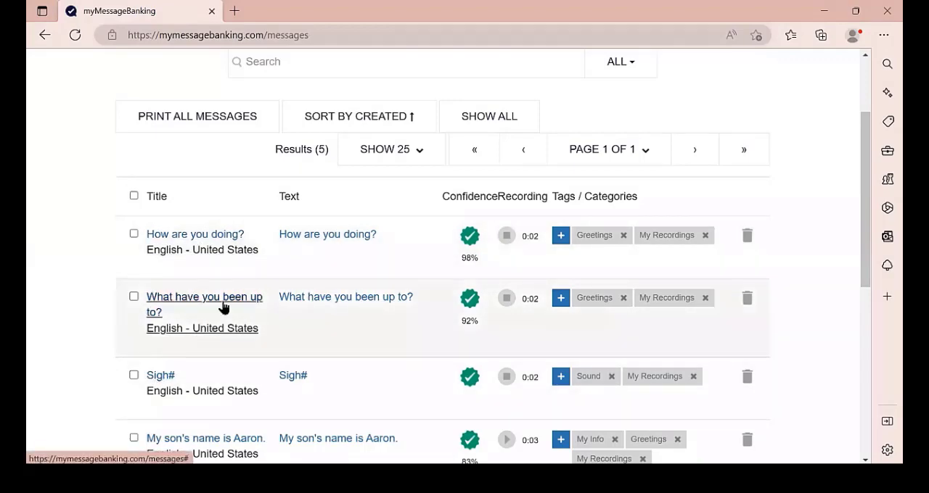
- Download all banked messages and close the finished download dialog
{"action": "scroll", "coordinate": [222, 309], "scroll_direction": "down", "scroll_amount": 3}
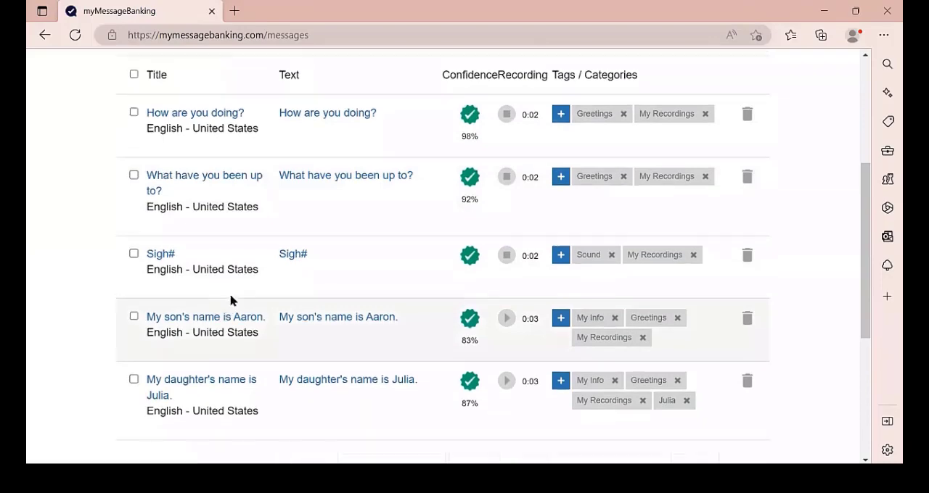
{"action": "scroll", "coordinate": [226, 303], "scroll_direction": "up", "scroll_amount": 6}
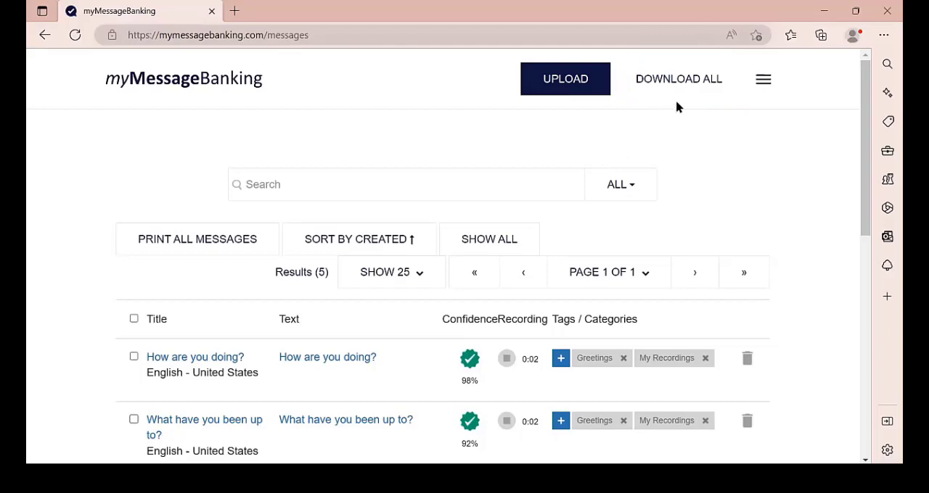
{"action": "left_click", "coordinate": [672, 81]}
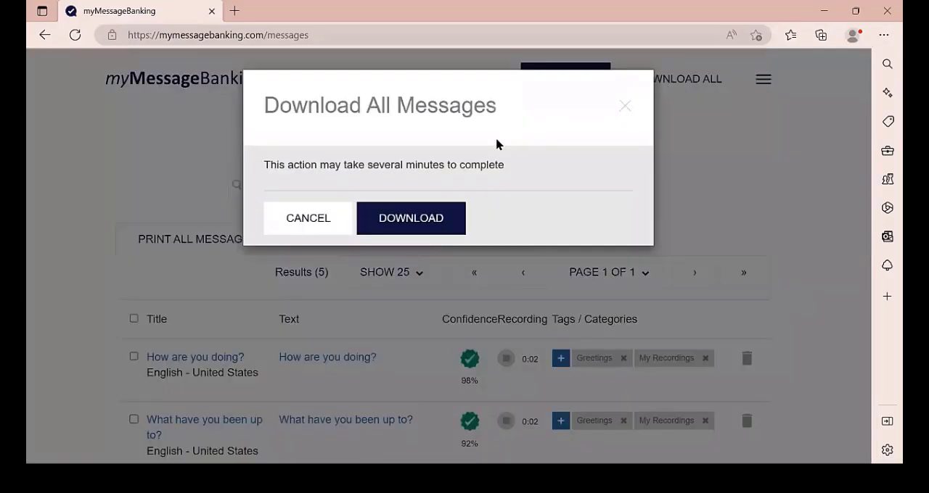
{"action": "left_click", "coordinate": [418, 217]}
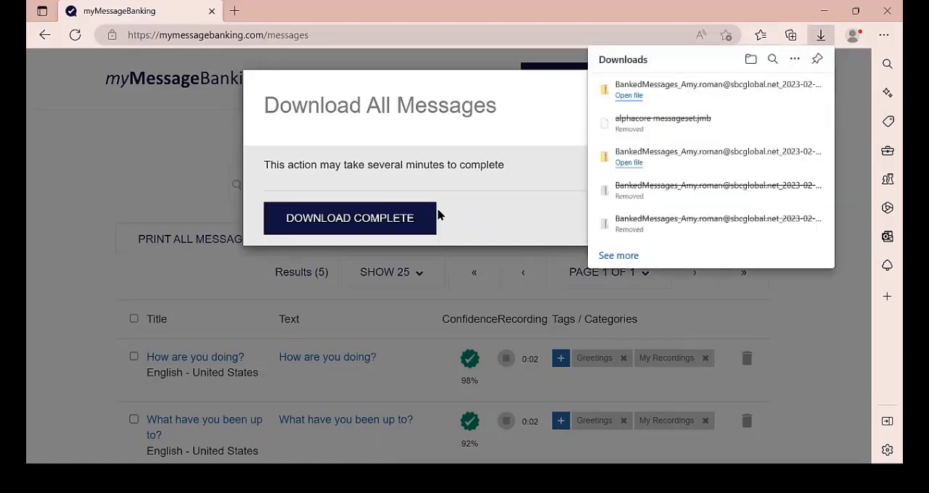
{"action": "left_click", "coordinate": [388, 219]}
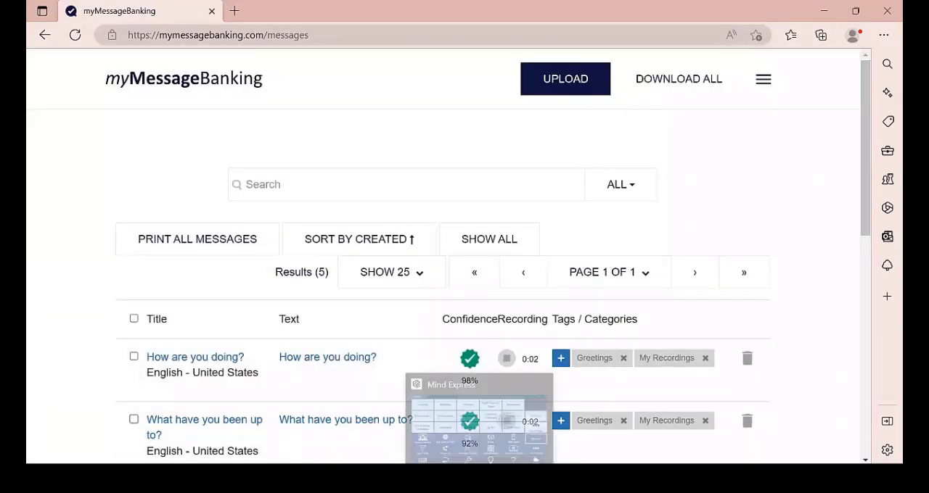
- Switch to Mind Express and bring up the Import/Export section of the message set in the speech settings
{"action": "left_click", "coordinate": [478, 477]}
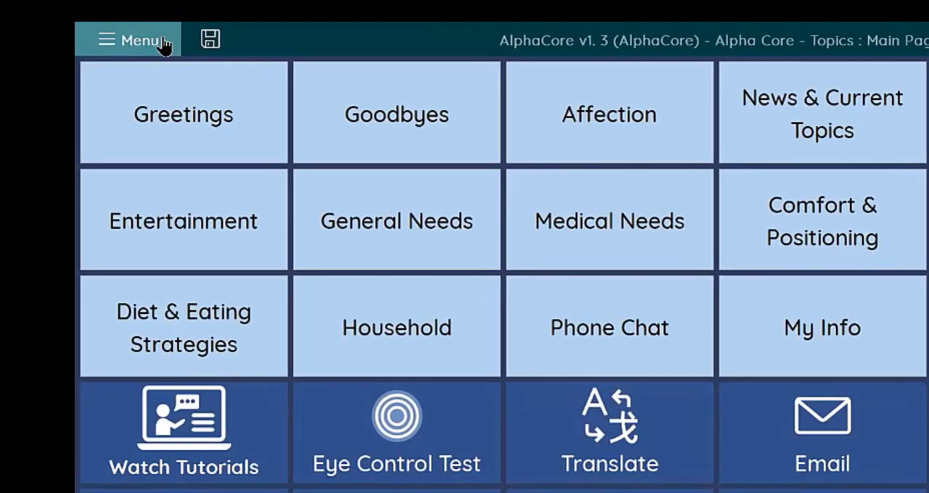
{"action": "left_click", "coordinate": [164, 43]}
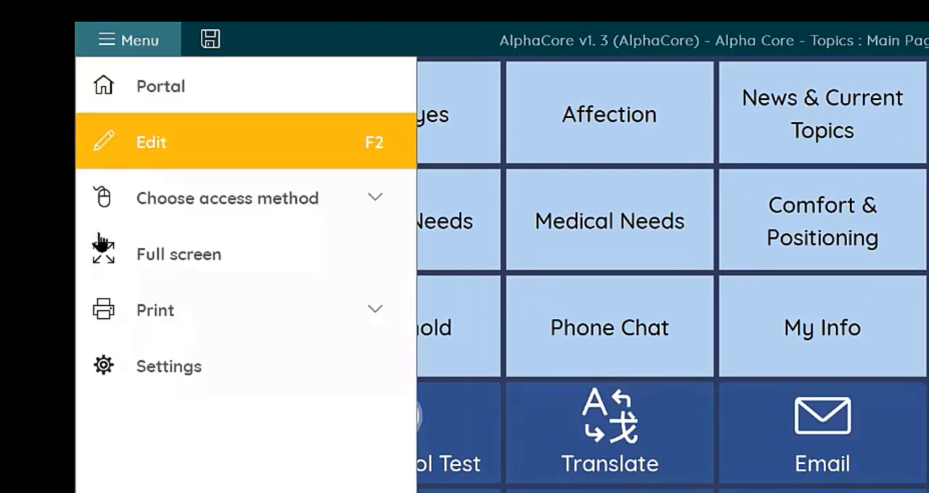
{"action": "left_click", "coordinate": [206, 375]}
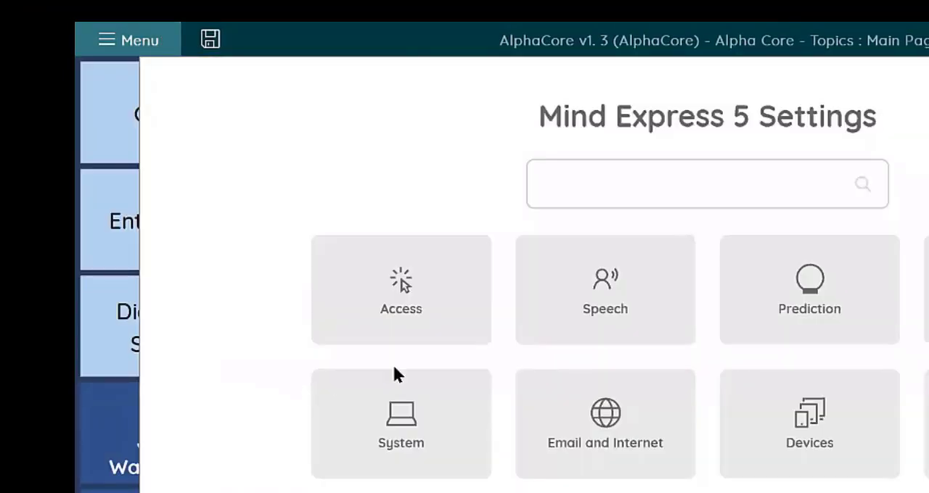
{"action": "left_click", "coordinate": [605, 326]}
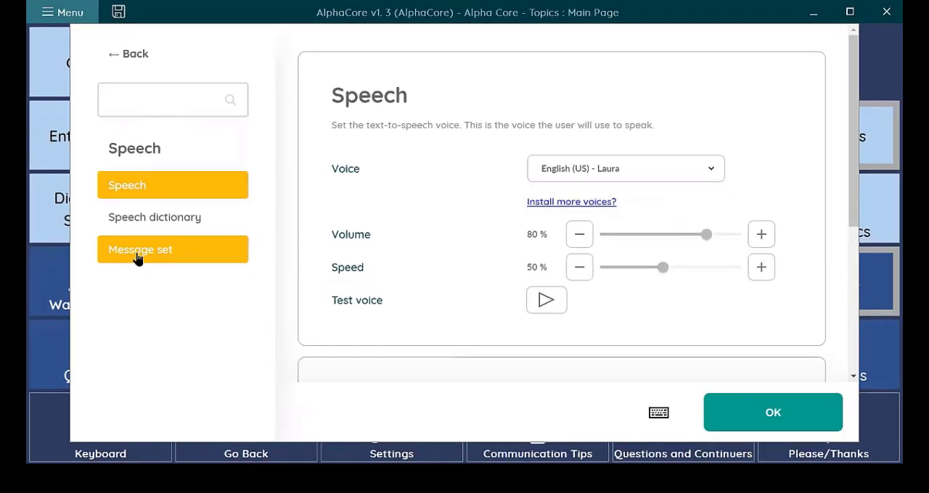
{"action": "left_click", "coordinate": [237, 397]}
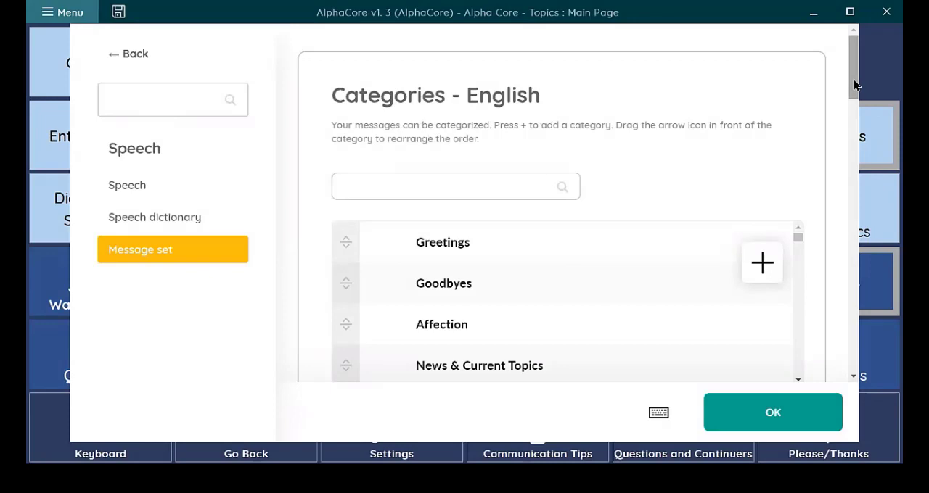
{"action": "left_click_drag", "start_coordinate": [854, 86], "coordinate": [827, 226]}
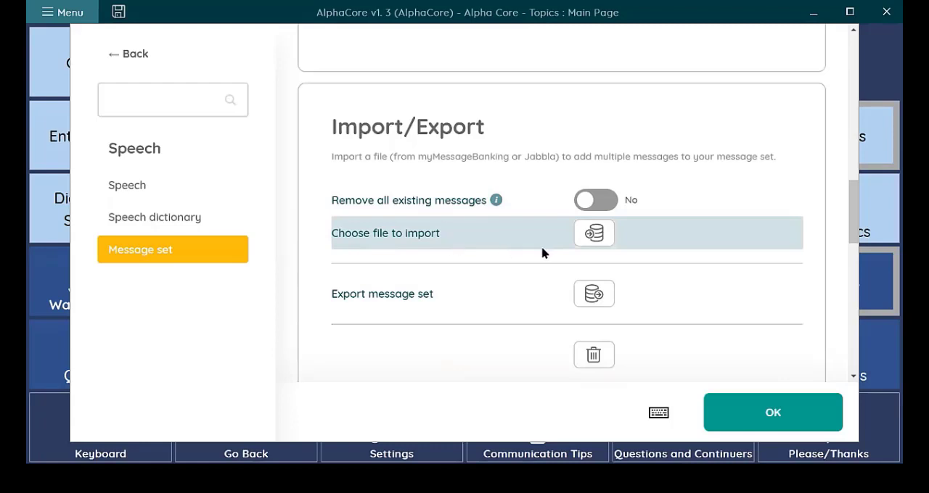
- Import the downloaded BankedMessages zip file into the message set without removing existing messages, and accept the settings
{"action": "left_click", "coordinate": [594, 238]}
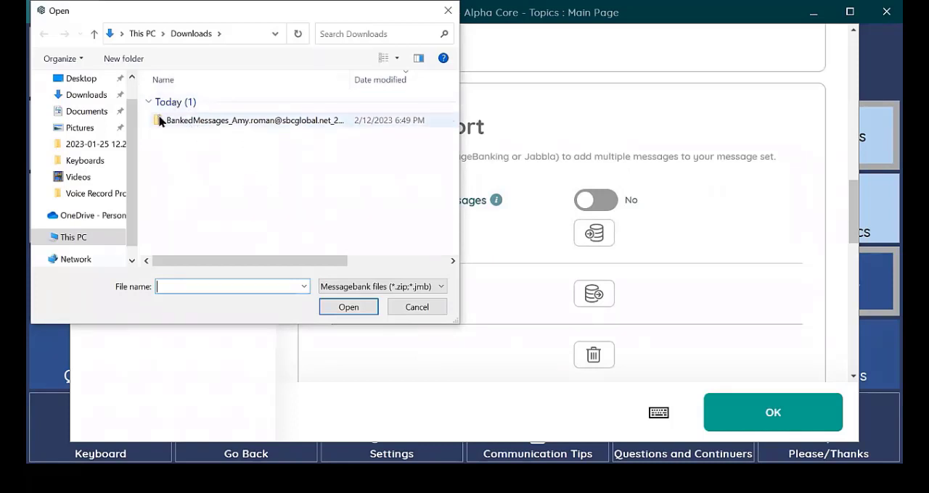
{"action": "left_click", "coordinate": [246, 121]}
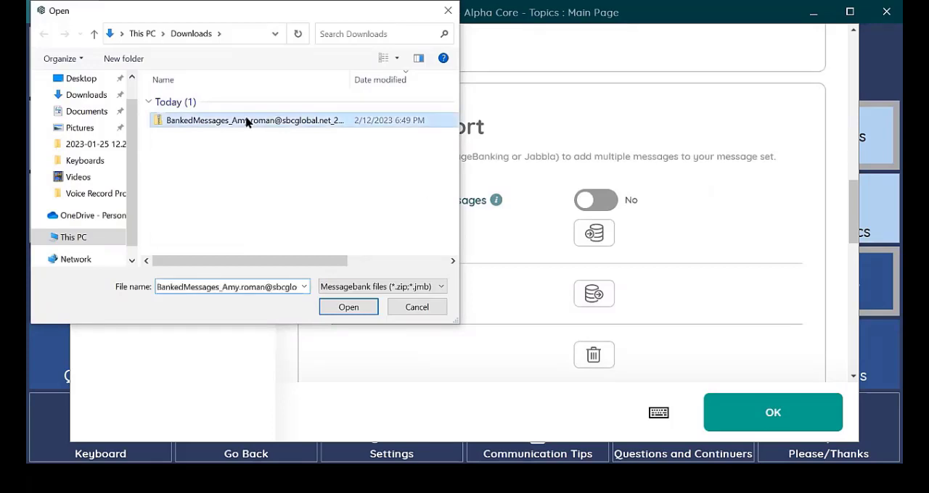
{"action": "left_click", "coordinate": [339, 307]}
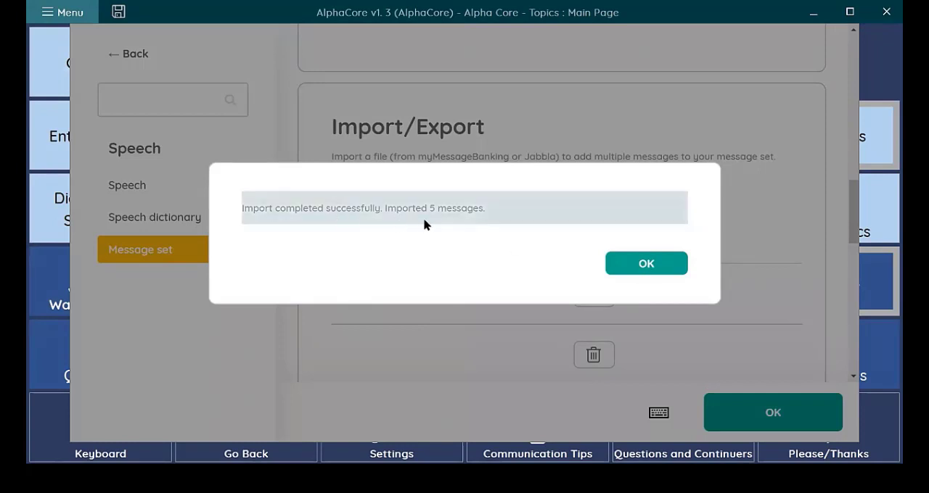
{"action": "left_click", "coordinate": [653, 265]}
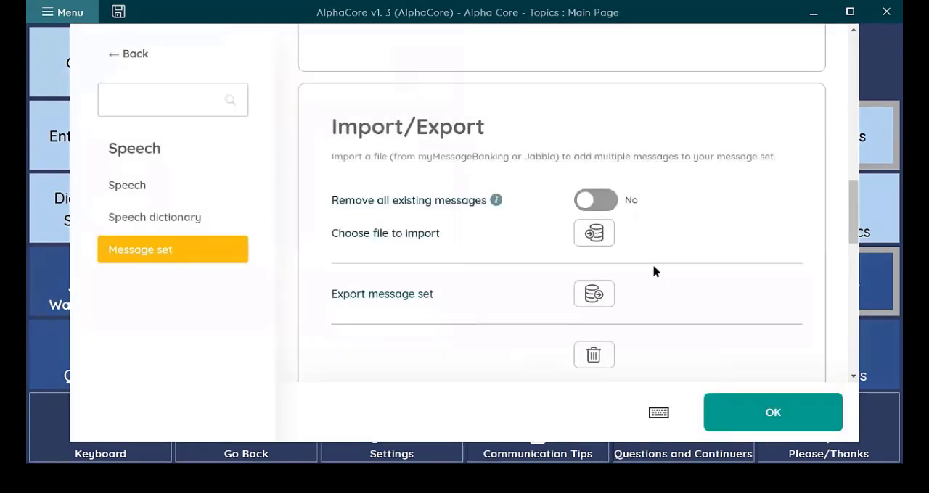
{"action": "left_click", "coordinate": [735, 410]}
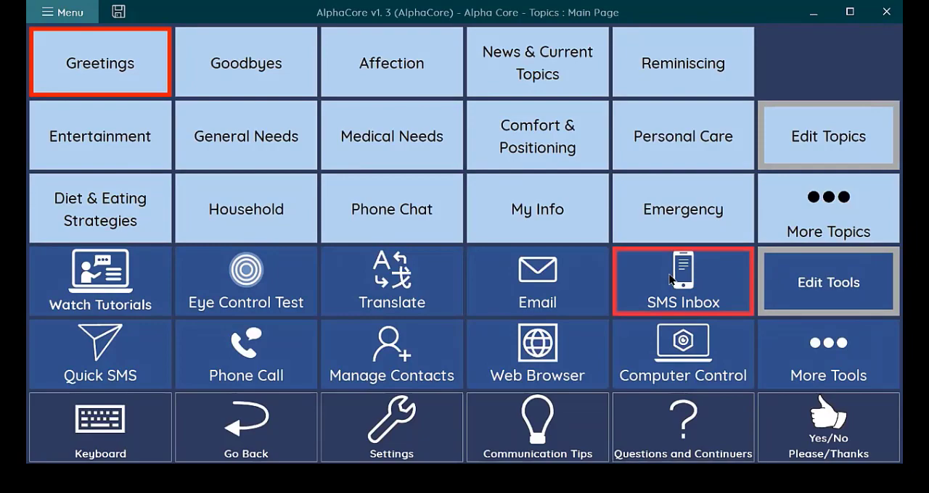
- Try out the imported recordings "What have you been up to?" and "How are you doing?" in the Greetings topic, clearing the message text between them
{"action": "left_click", "coordinate": [138, 72]}
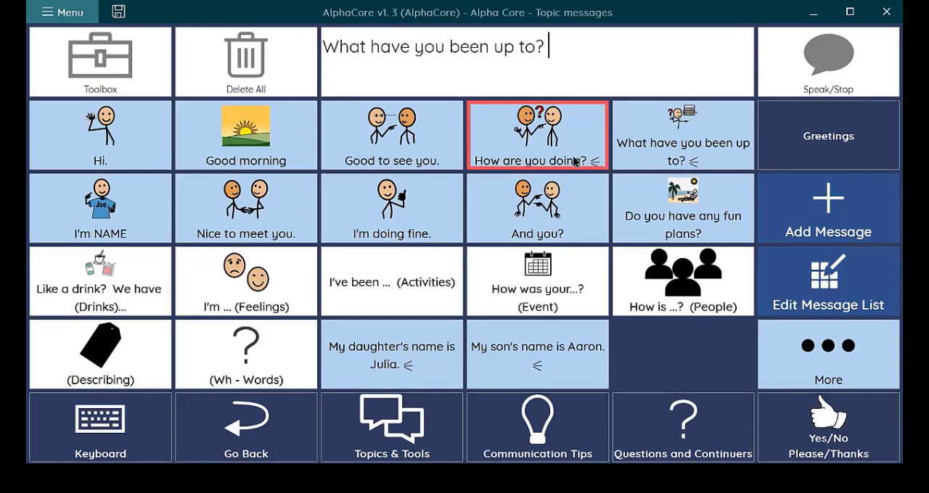
{"action": "left_click", "coordinate": [288, 61]}
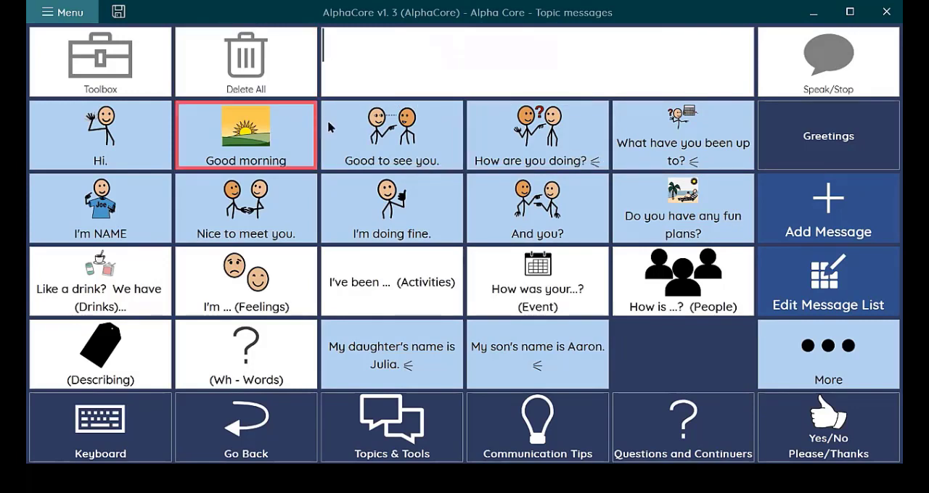
{"action": "left_click", "coordinate": [516, 133]}
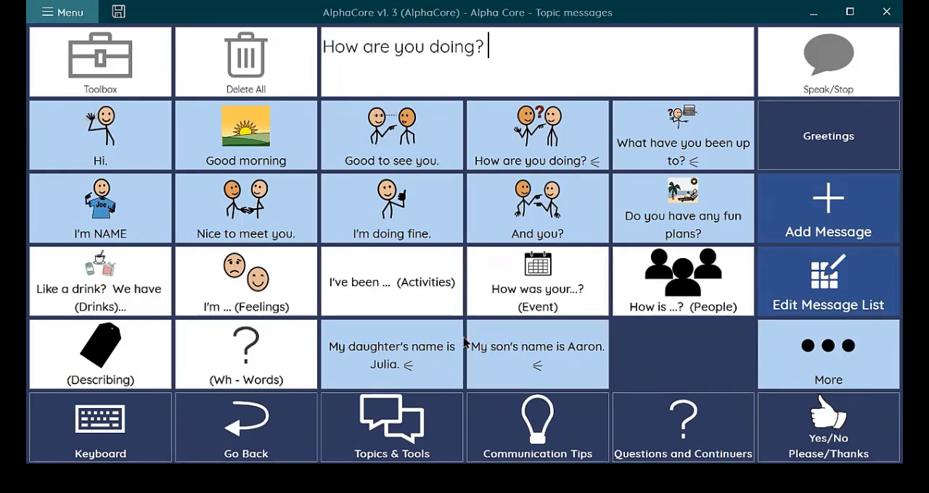
- Return to the topics overview and open the Sounds topic to check for the imported "Sigh#" recording
{"action": "left_click", "coordinate": [372, 431]}
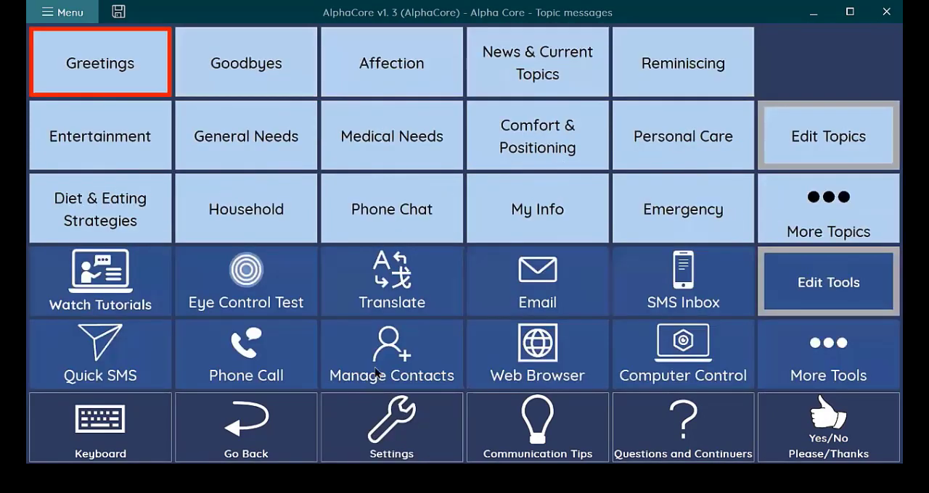
{"action": "left_click", "coordinate": [803, 232]}
{"action": "left_click", "coordinate": [575, 209]}
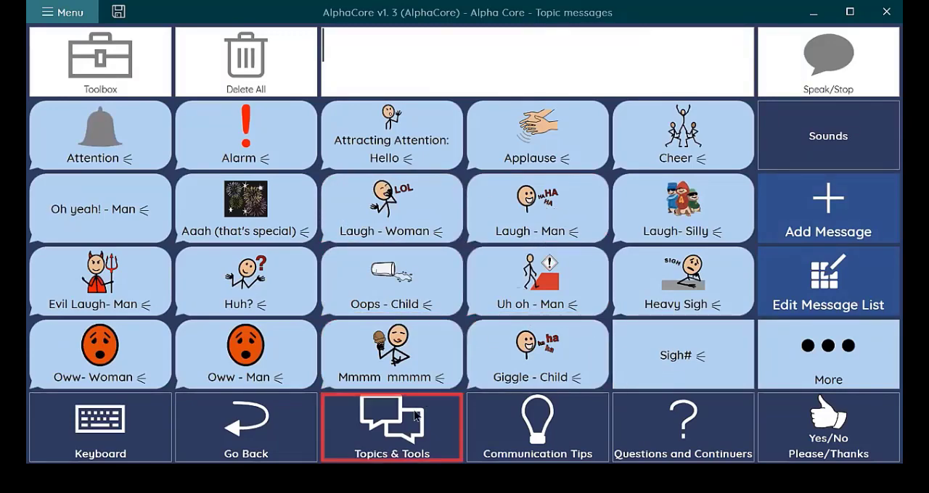
- Go to the last set of topics and open the My Recordings topic to check its messages
{"action": "left_click", "coordinate": [397, 431]}
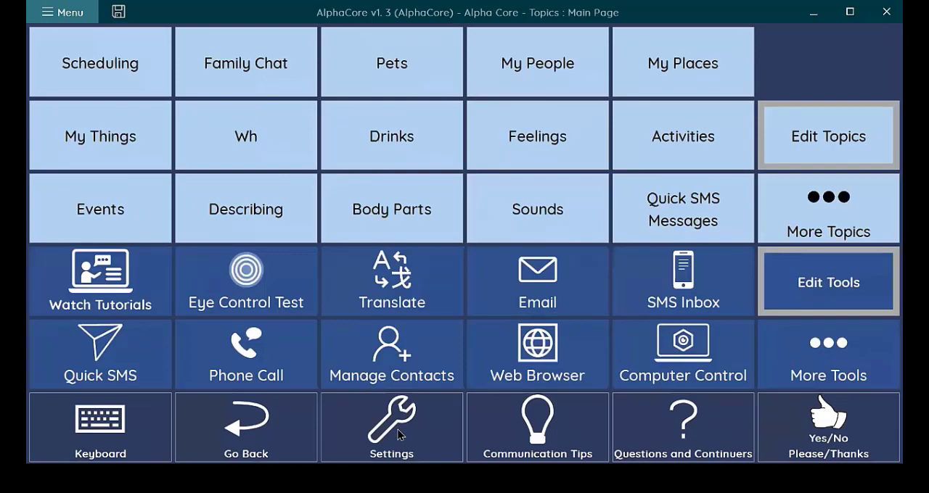
{"action": "left_click", "coordinate": [818, 215]}
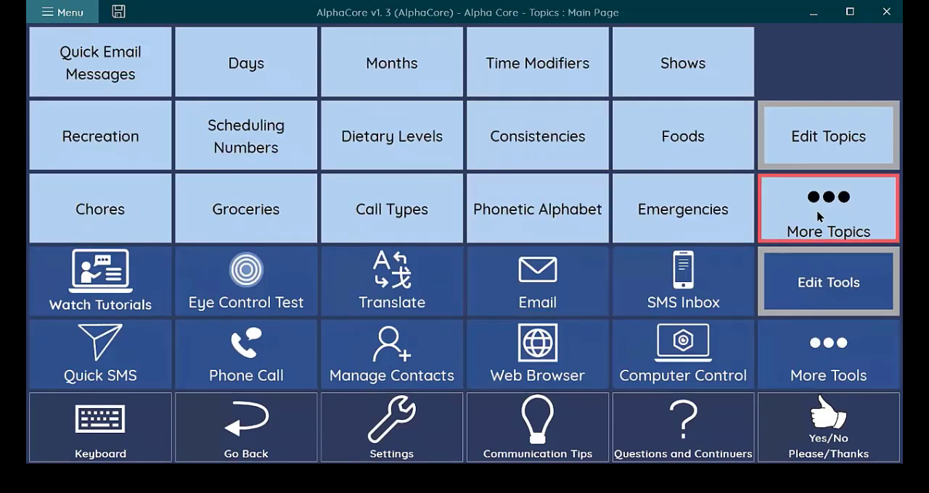
{"action": "left_click", "coordinate": [818, 215]}
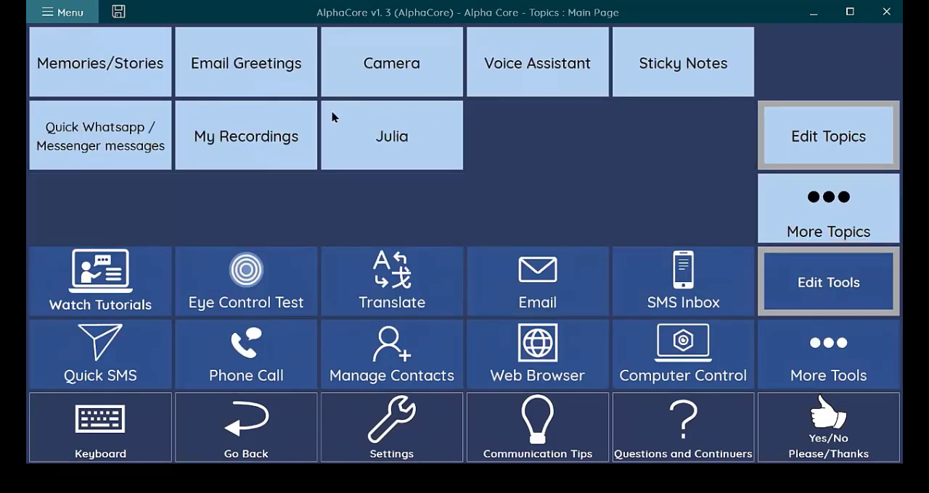
{"action": "left_click", "coordinate": [246, 145]}
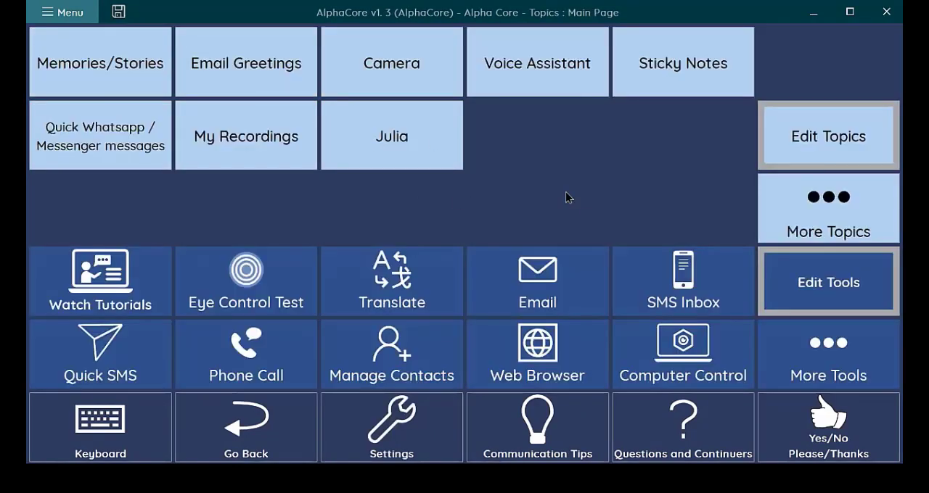
- Open the topic named after the daughter, play its recorded message and clear the message text
{"action": "left_click", "coordinate": [398, 151]}
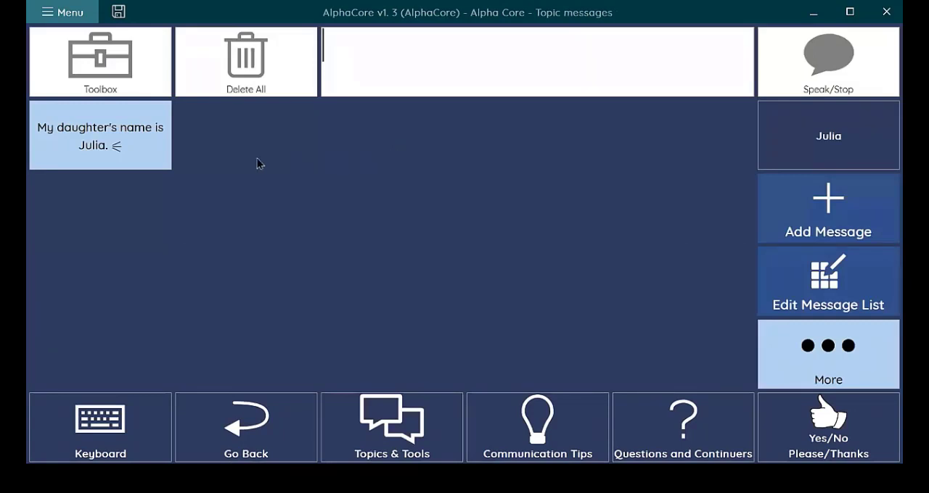
{"action": "left_click", "coordinate": [132, 149]}
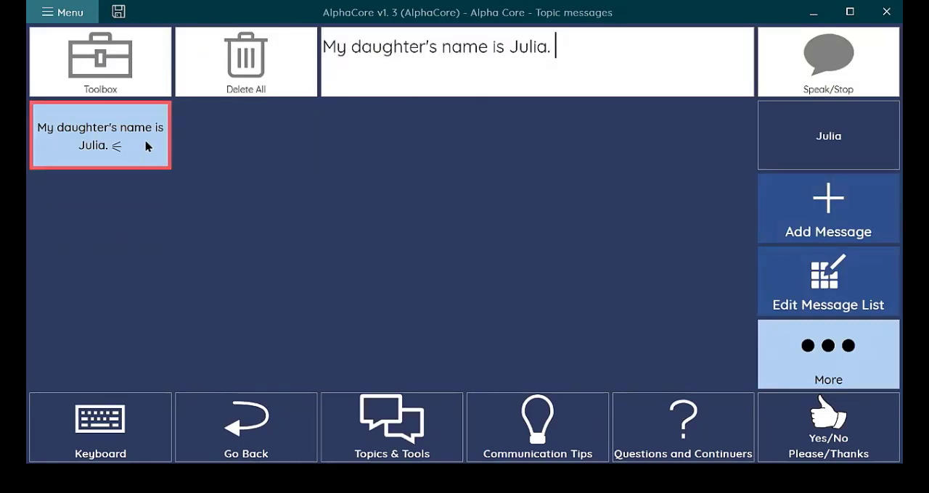
{"action": "left_click", "coordinate": [227, 73]}
- Enter the first three letters of the daughter's name on the on-screen keyboard, choose the predicted message about her, and clear the text
{"action": "left_click", "coordinate": [81, 432]}
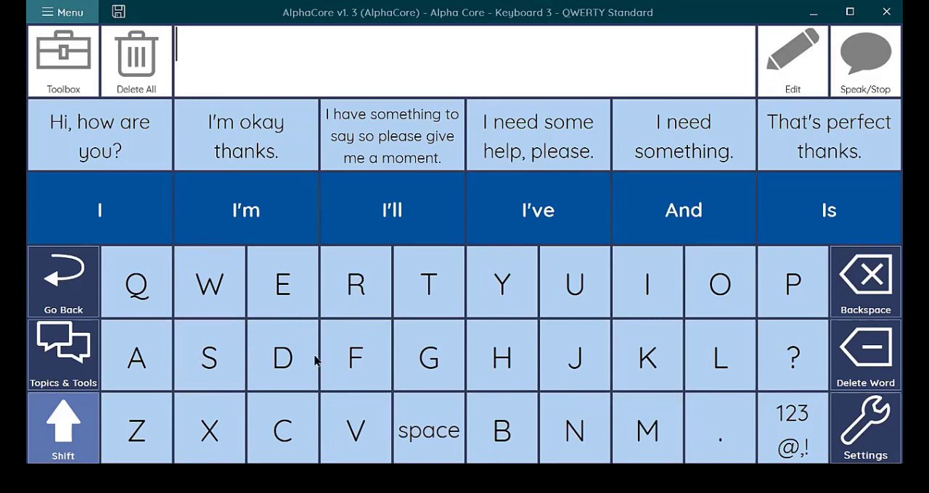
{"action": "left_click", "coordinate": [581, 368]}
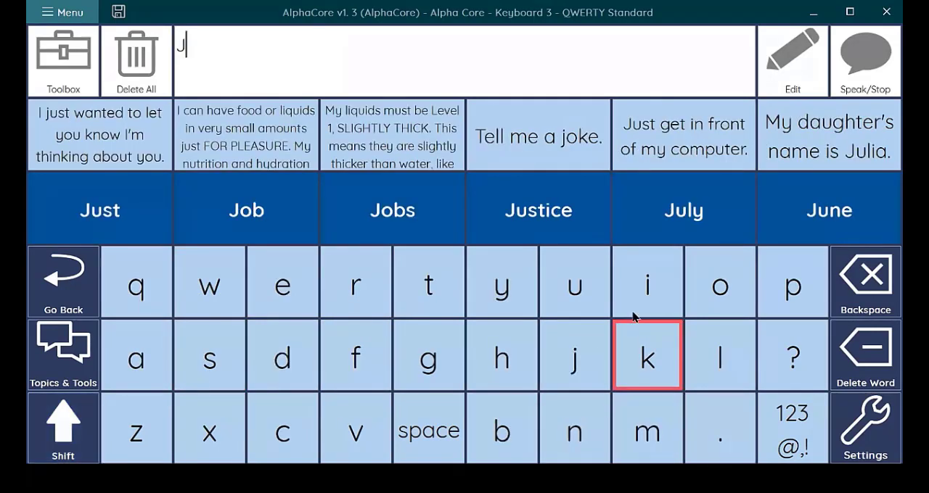
{"action": "left_click", "coordinate": [560, 287]}
{"action": "left_click", "coordinate": [698, 352]}
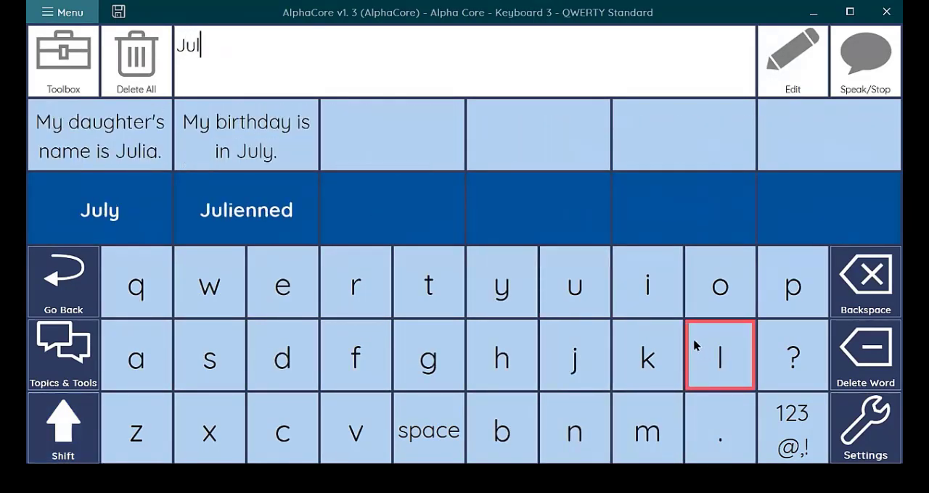
{"action": "left_click", "coordinate": [78, 131]}
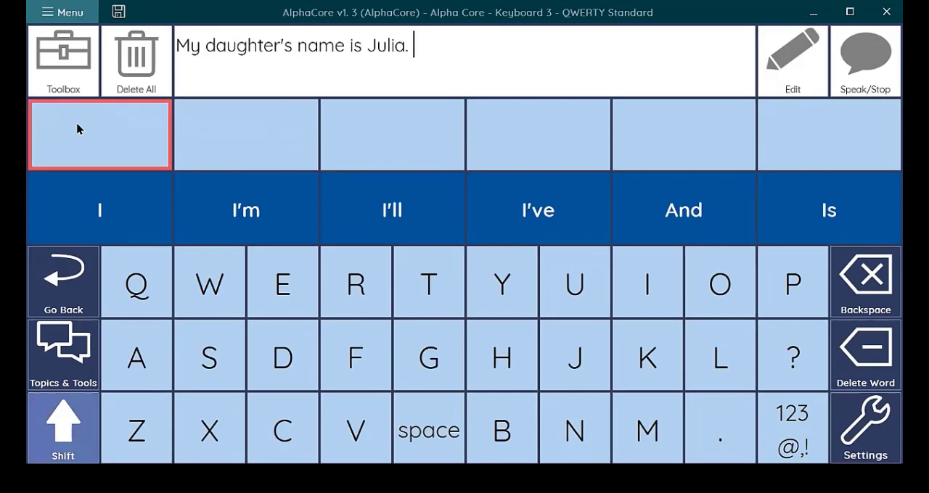
{"action": "left_click", "coordinate": [122, 76]}
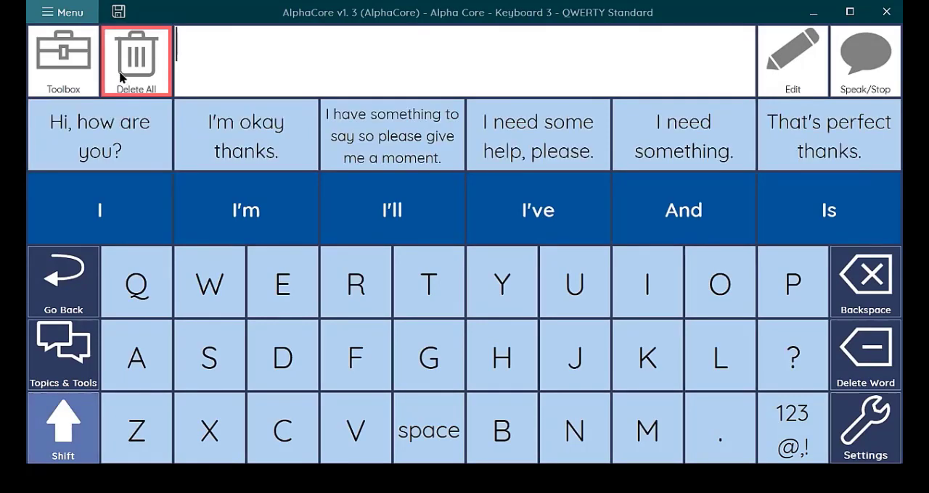